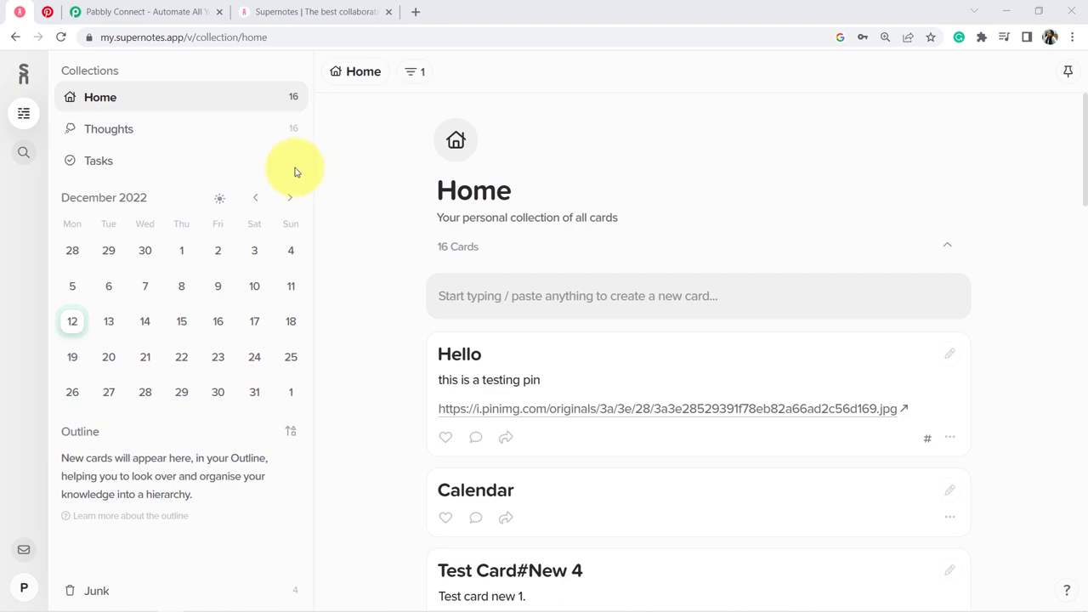
Switch to the Pabbly Connect site, sign in to the account and open the Pabbly Connect dashboard.
left_click(47, 13)
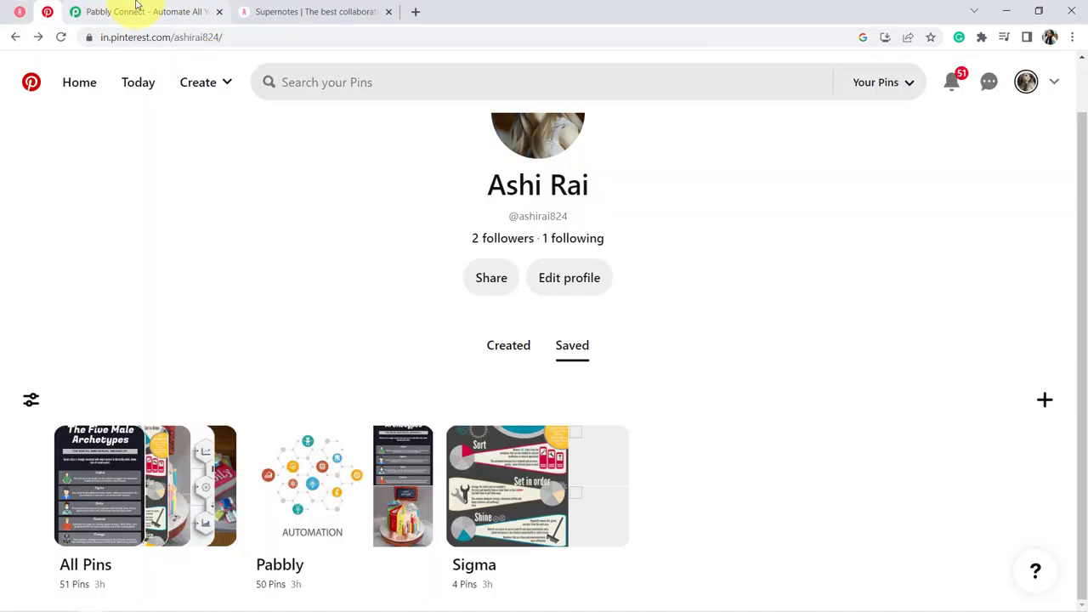
left_click(168, 12)
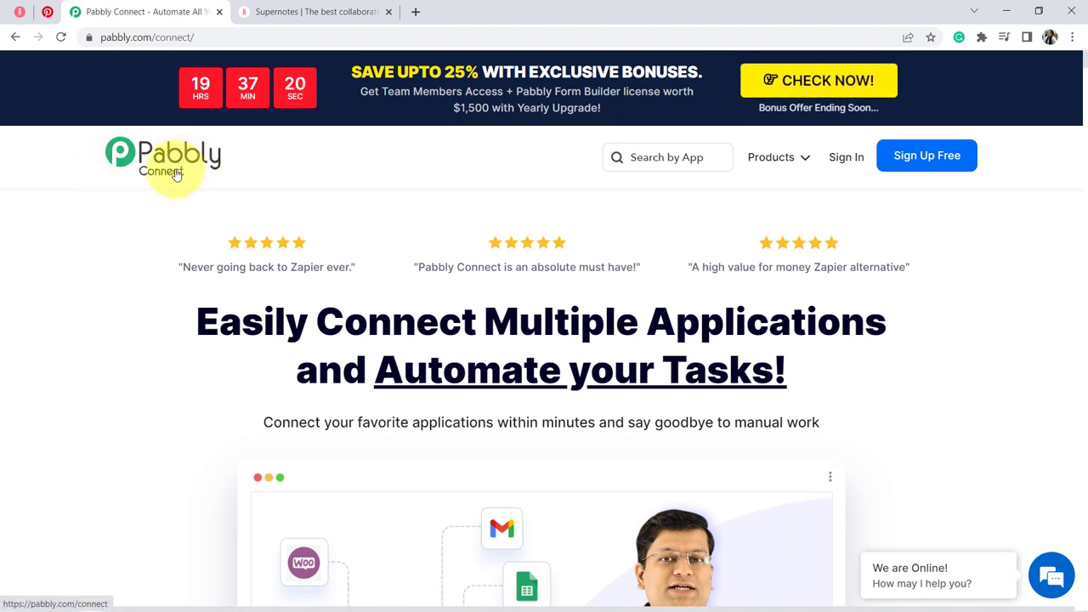
left_click_drag(144, 36, 235, 36)
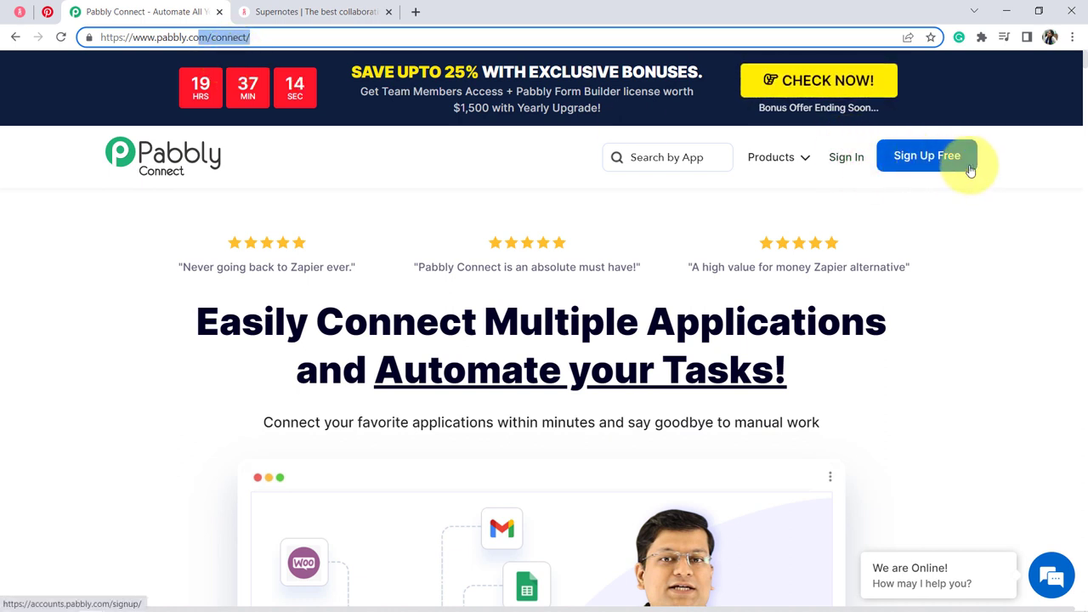
left_click(844, 162)
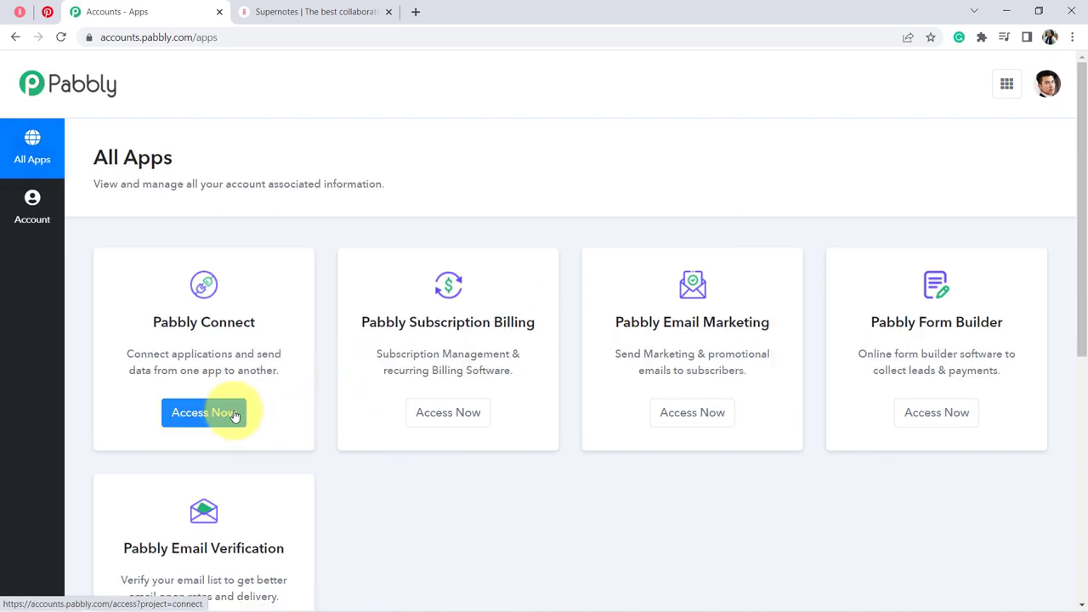
left_click(234, 415)
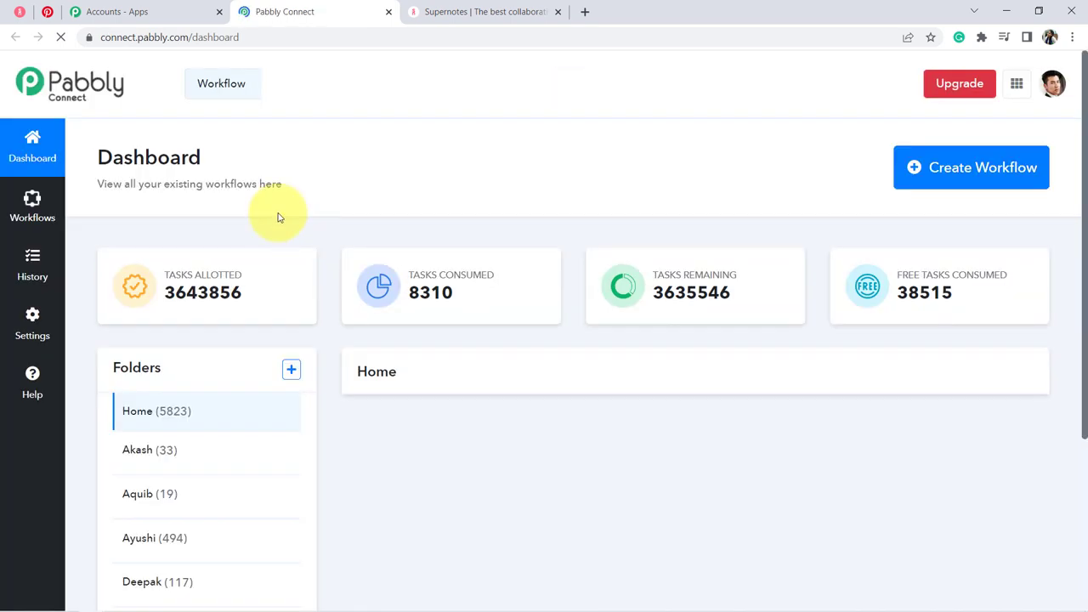
left_click_drag(133, 178, 359, 146)
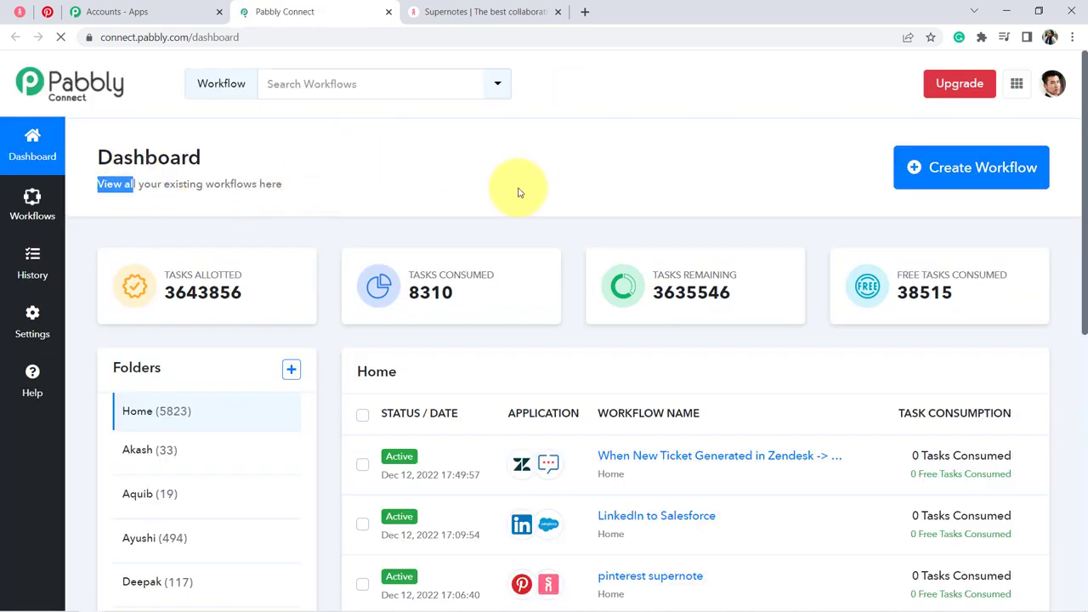
Create a workflow named "When Pin is Created in Pinterest -> Auto Create Note in SuperNote App".
left_click(958, 175)
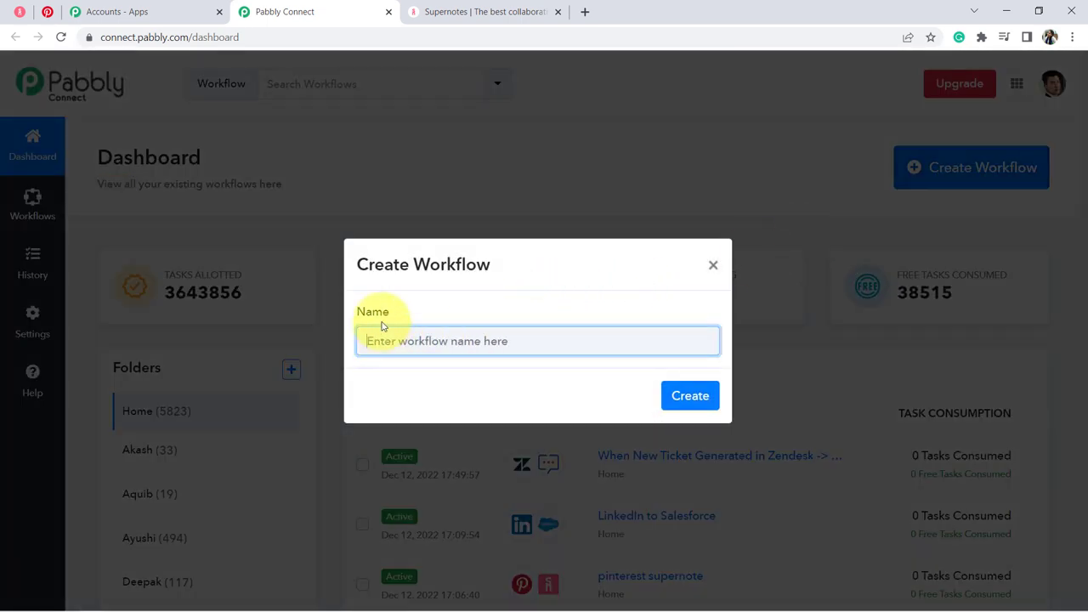
left_click_drag(374, 266, 499, 270)
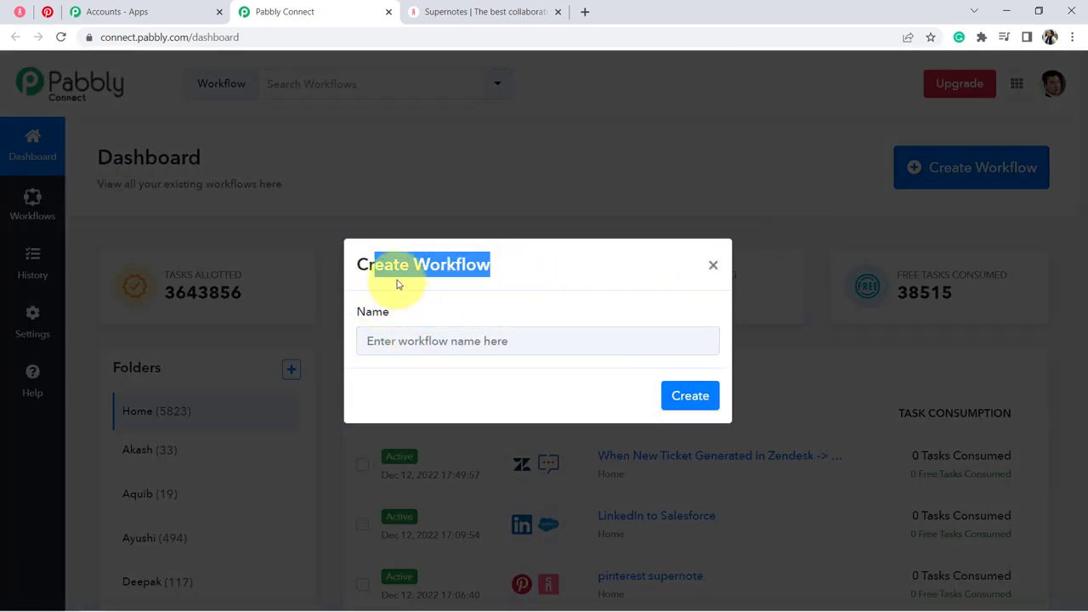
left_click(443, 341)
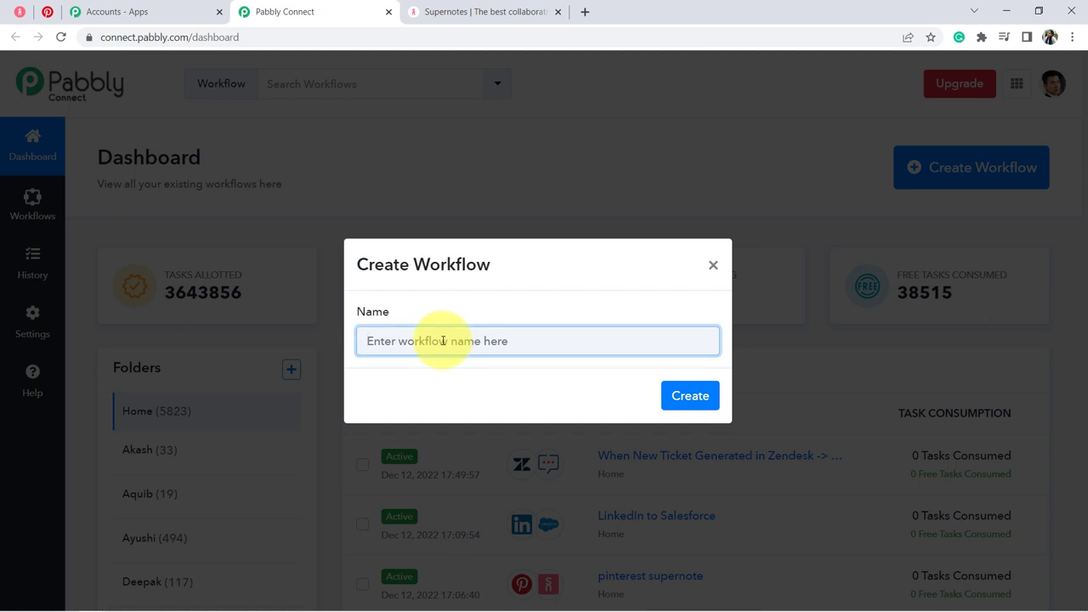
type("When Pin is Created in Pinterest -> Auto Create Note in SuperNote App")
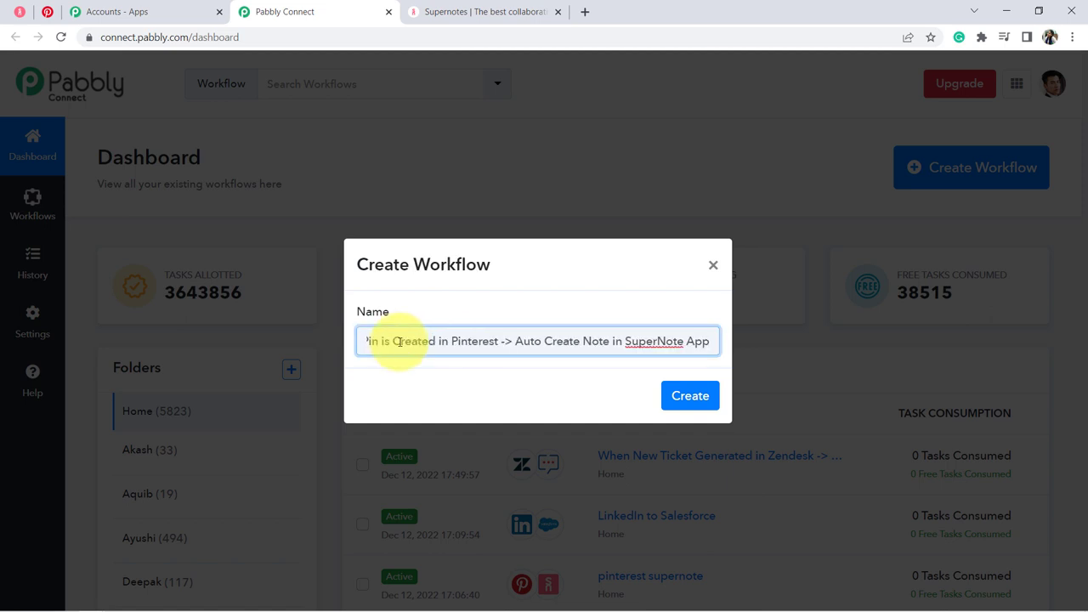
left_click_drag(396, 340, 272, 369)
left_click(458, 340)
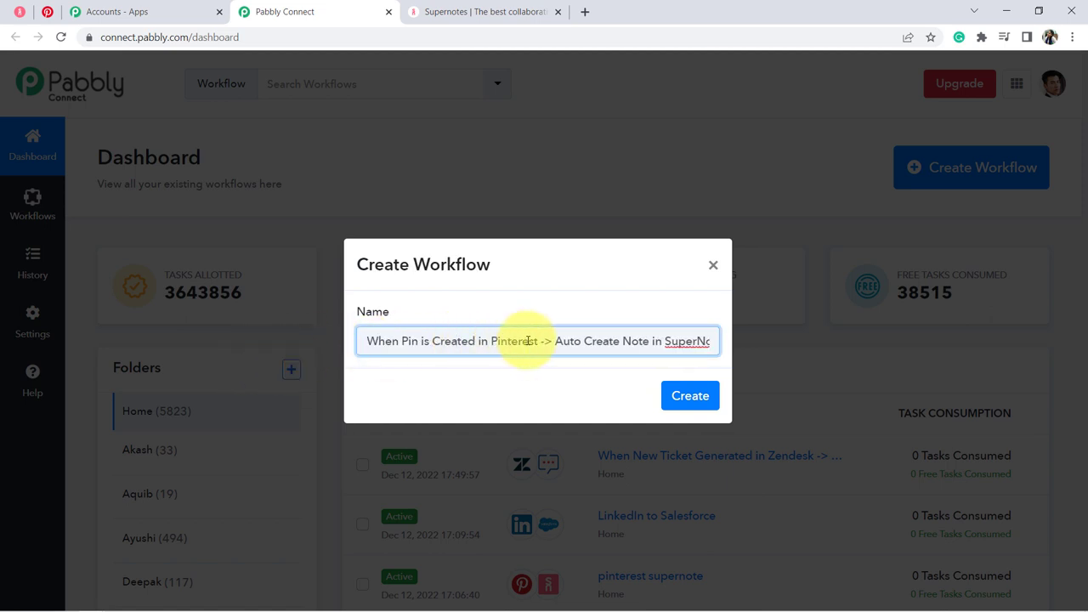
left_click_drag(548, 345, 699, 340)
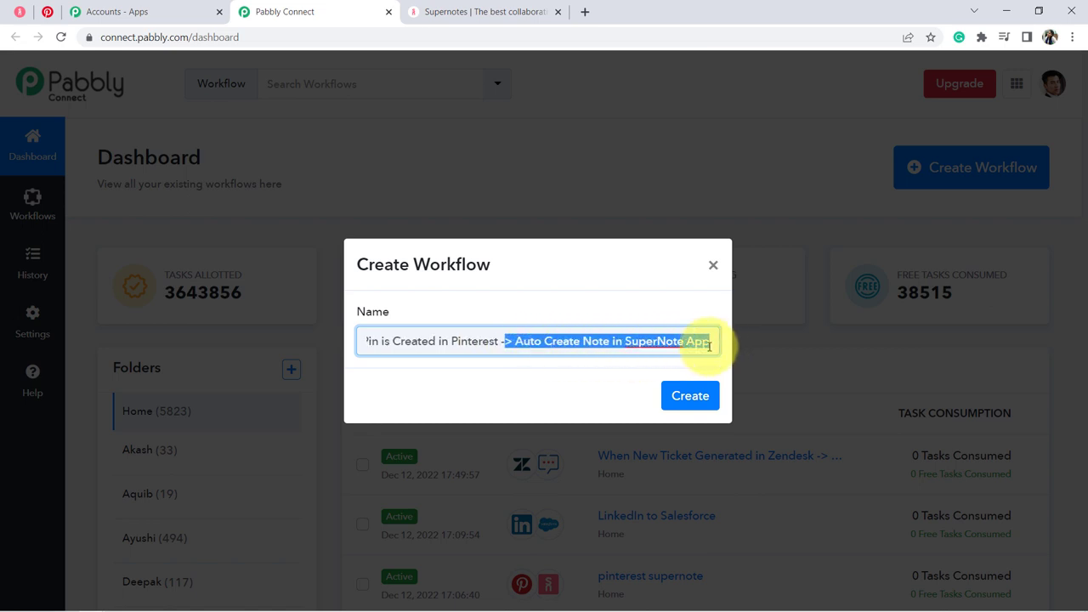
left_click(672, 343)
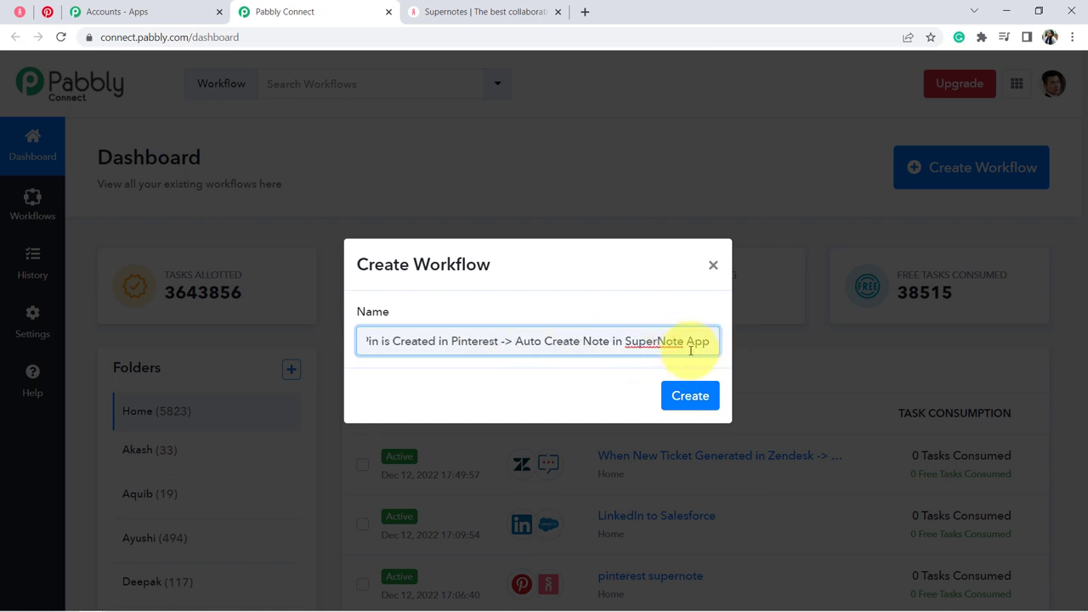
left_click(690, 395)
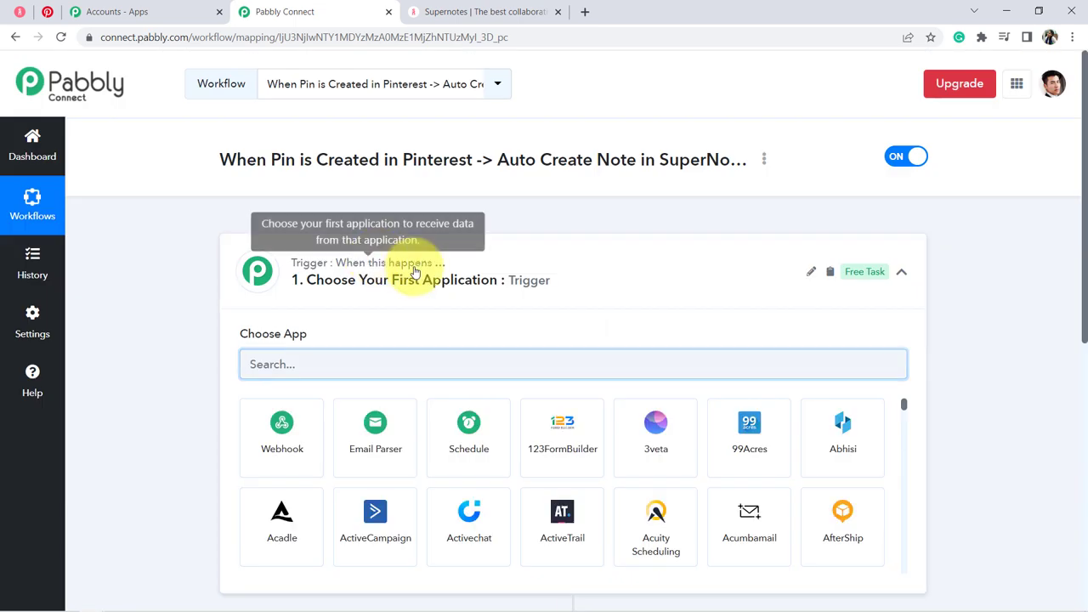
Set the workflow's trigger application to Pinterest with New Pin as the trigger event.
left_click(415, 271)
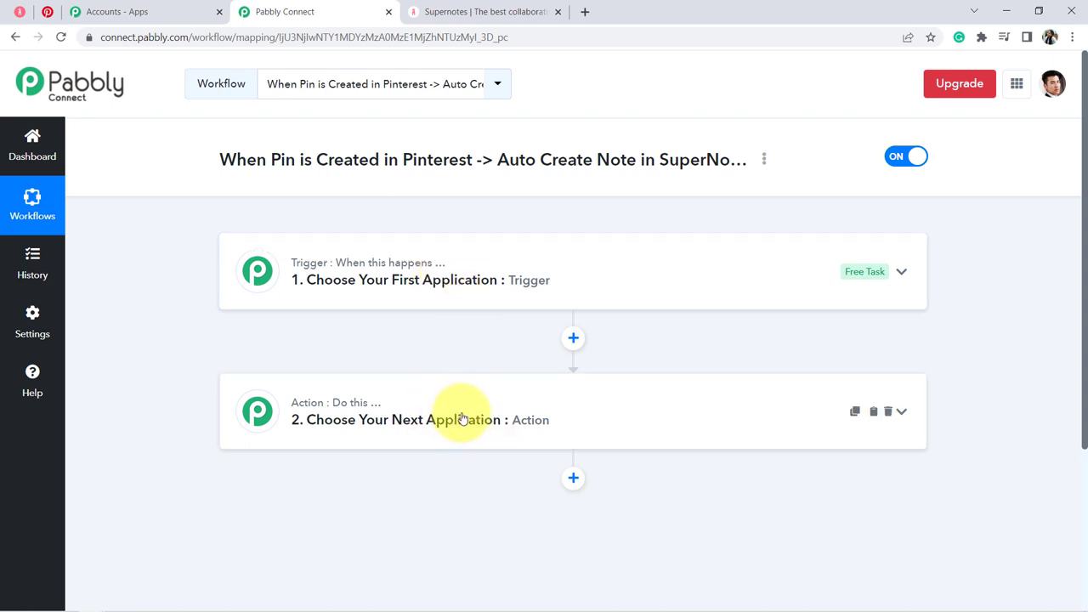
left_click(447, 289)
left_click(332, 364)
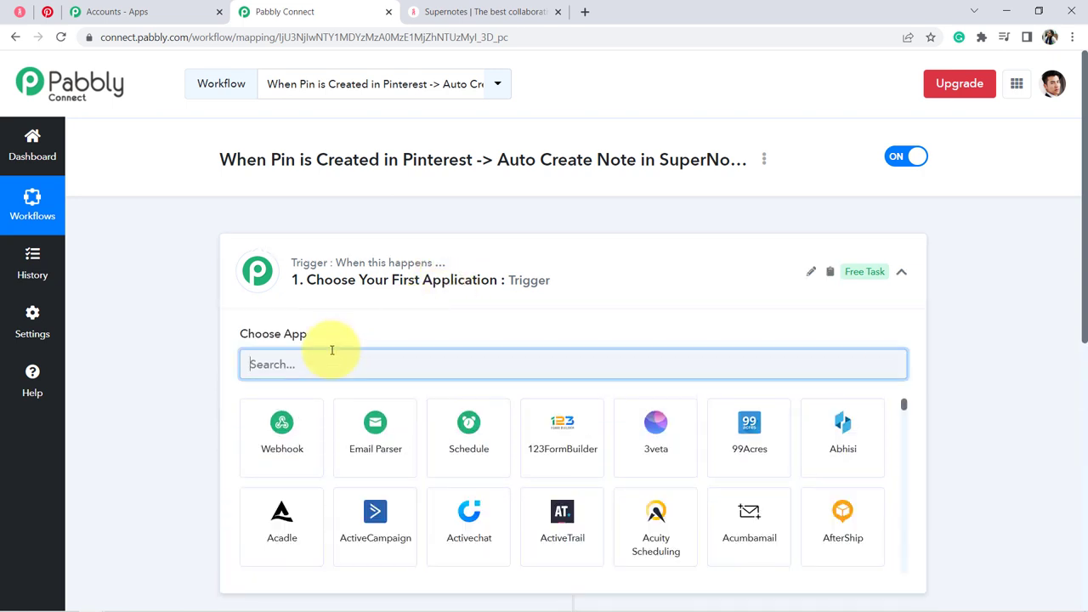
type("pinter")
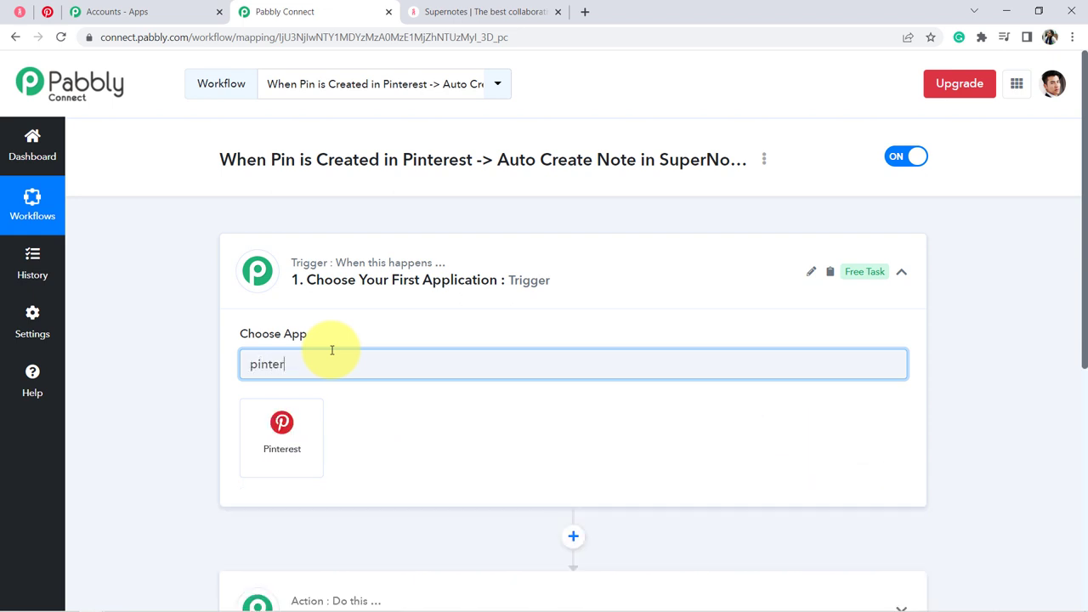
left_click(287, 429)
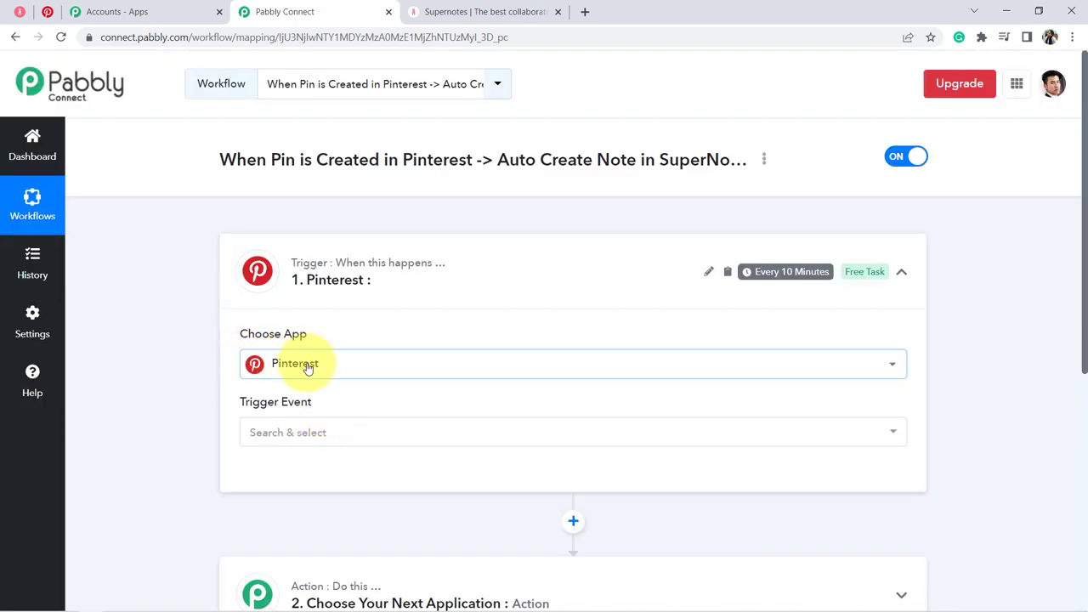
left_click(280, 433)
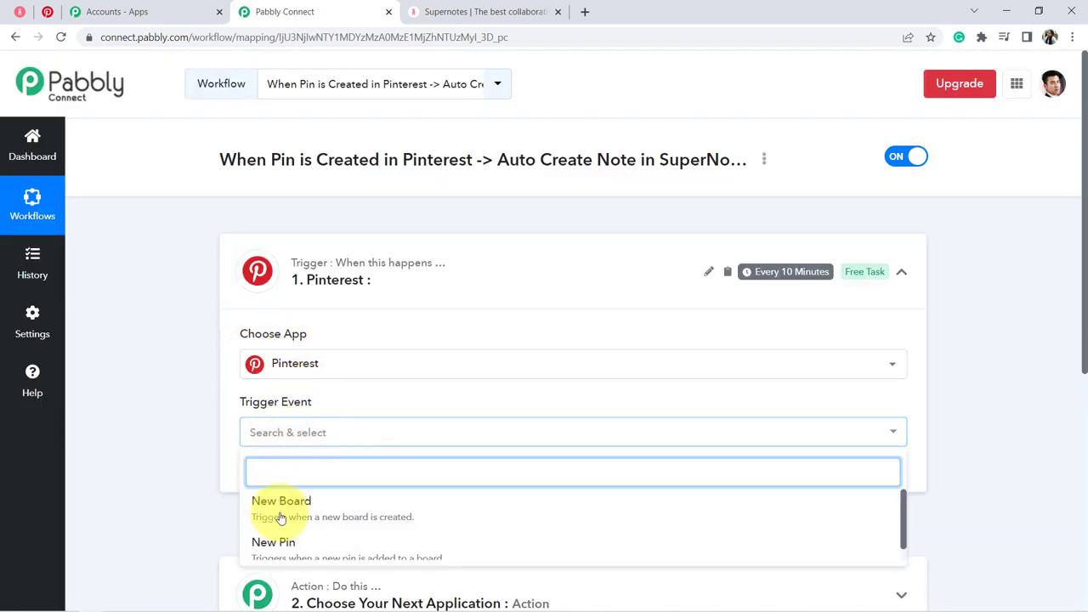
left_click(272, 554)
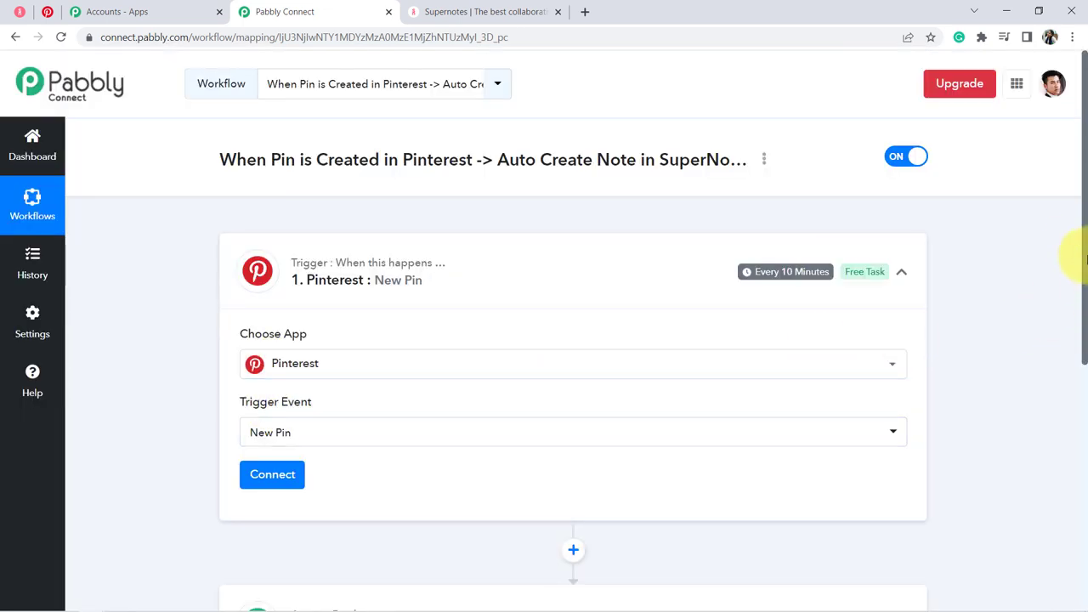
Connect the trigger to Pinterest through a new connection and give Pabbly Connect access to the Pinterest account.
scroll(1084, 246, "down", 2)
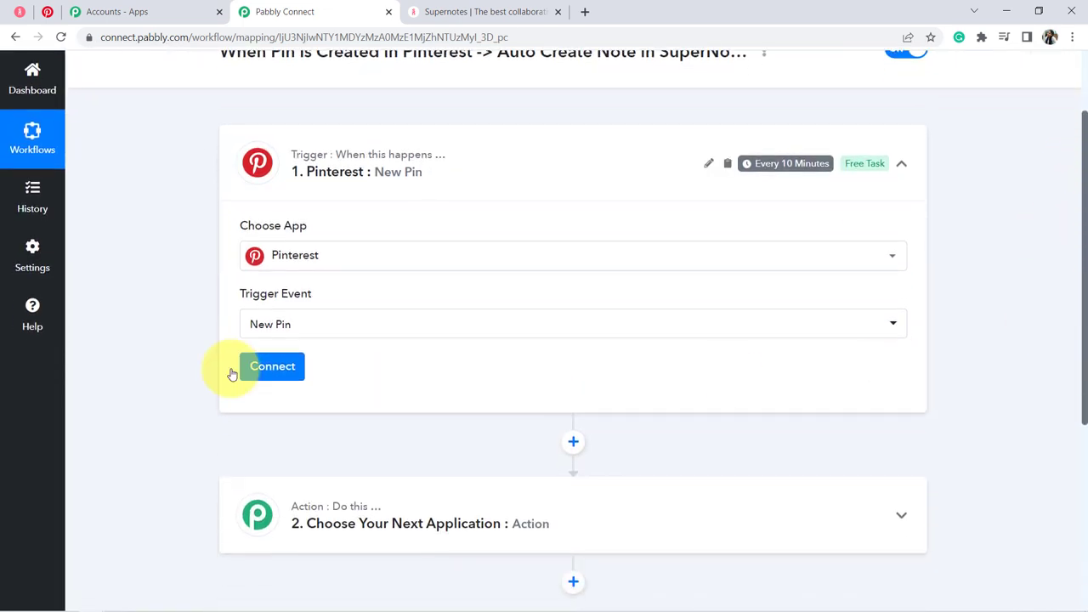
left_click(272, 377)
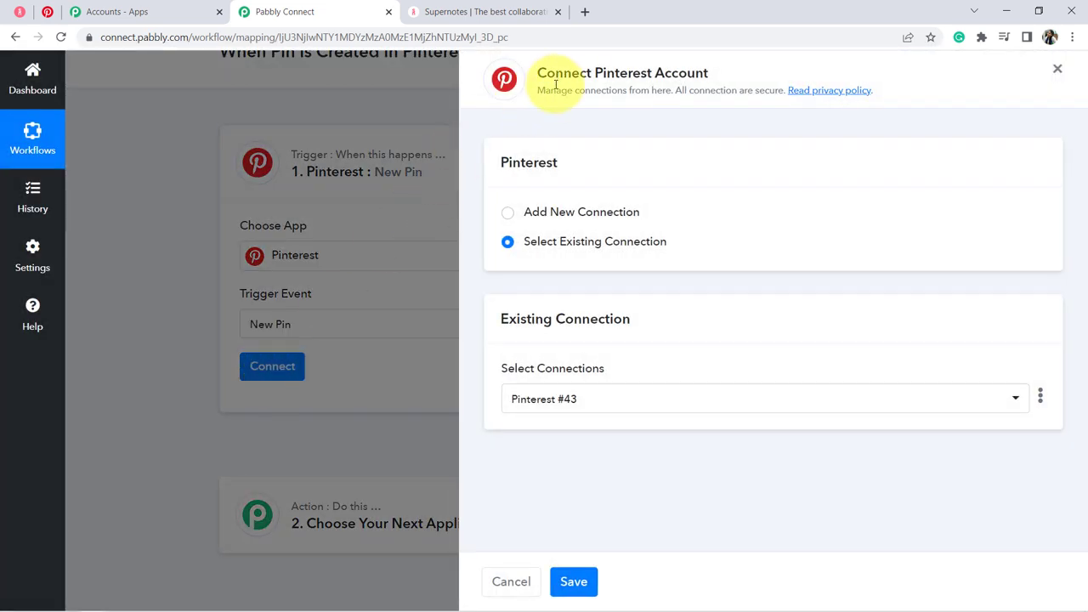
left_click_drag(709, 73, 547, 73)
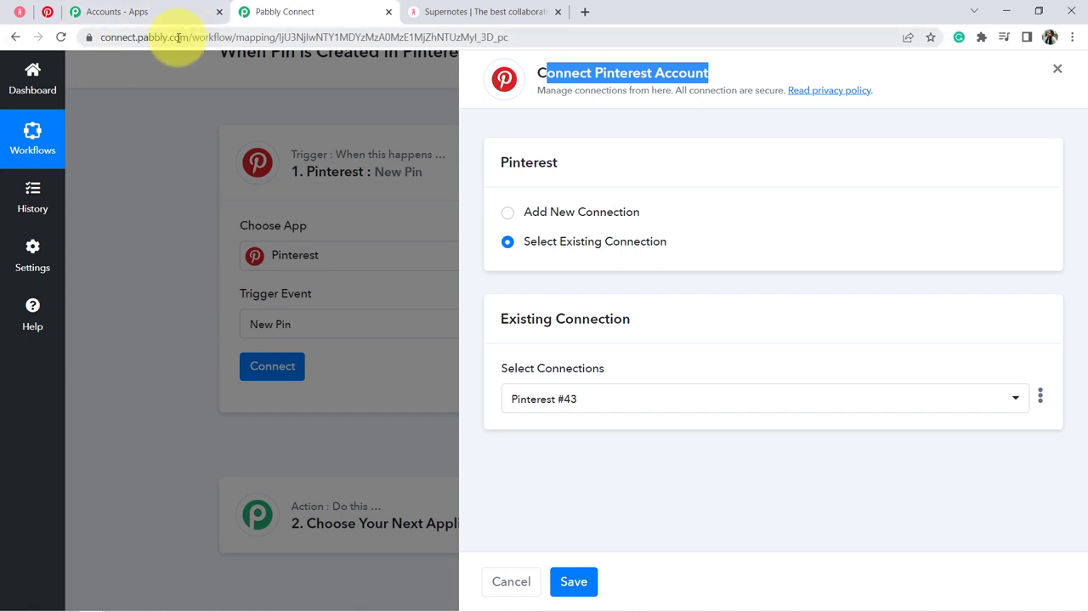
left_click(568, 215)
left_click(546, 384)
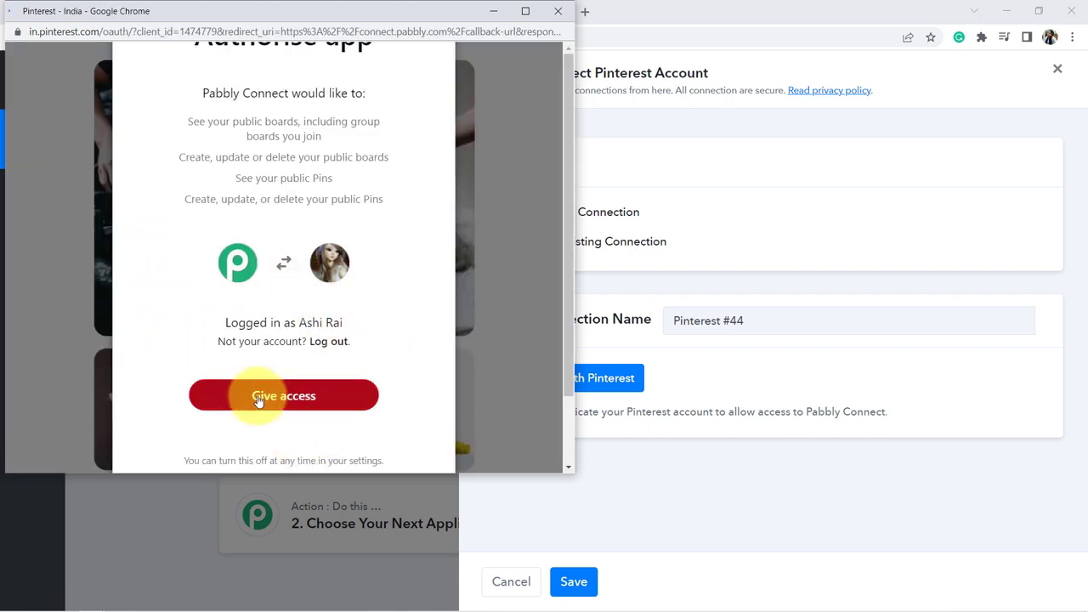
left_click(258, 400)
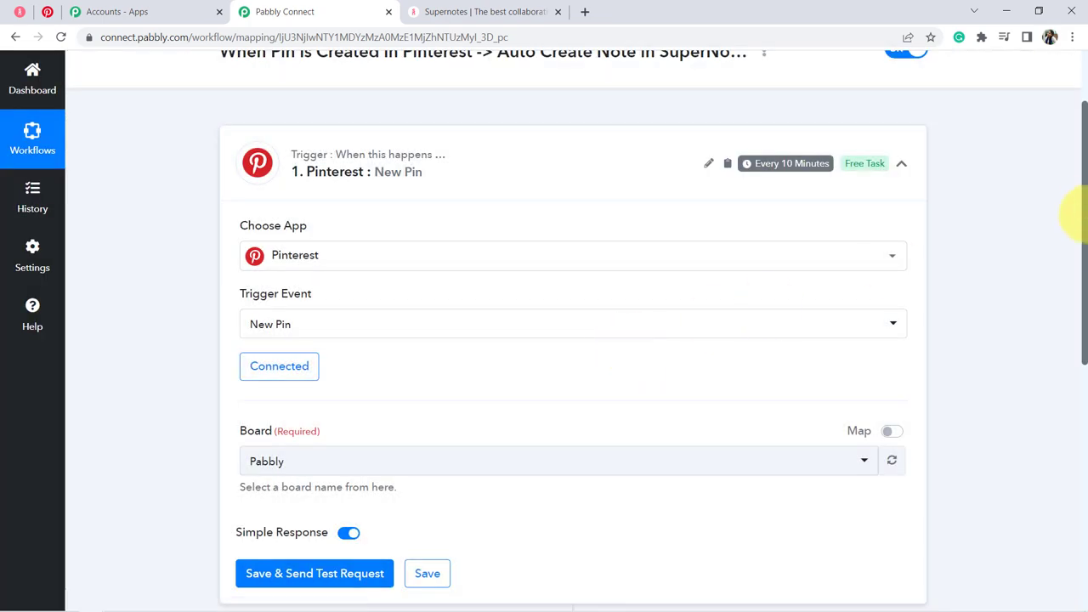
Choose Sigma as the trigger's Pinterest board, then save and send a test request.
left_click_drag(1085, 208, 1083, 289)
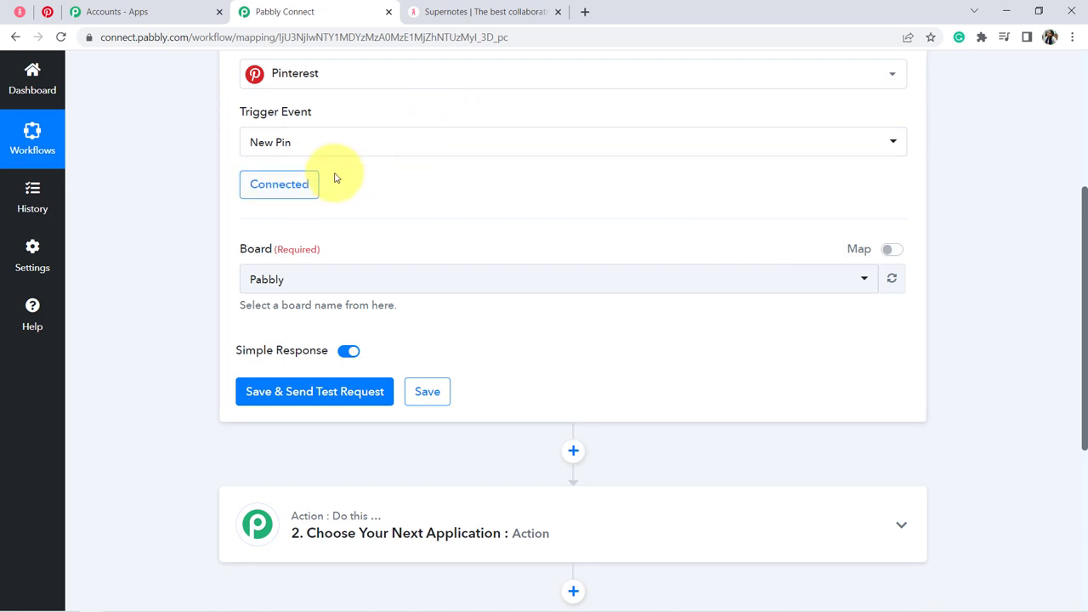
left_click(266, 284)
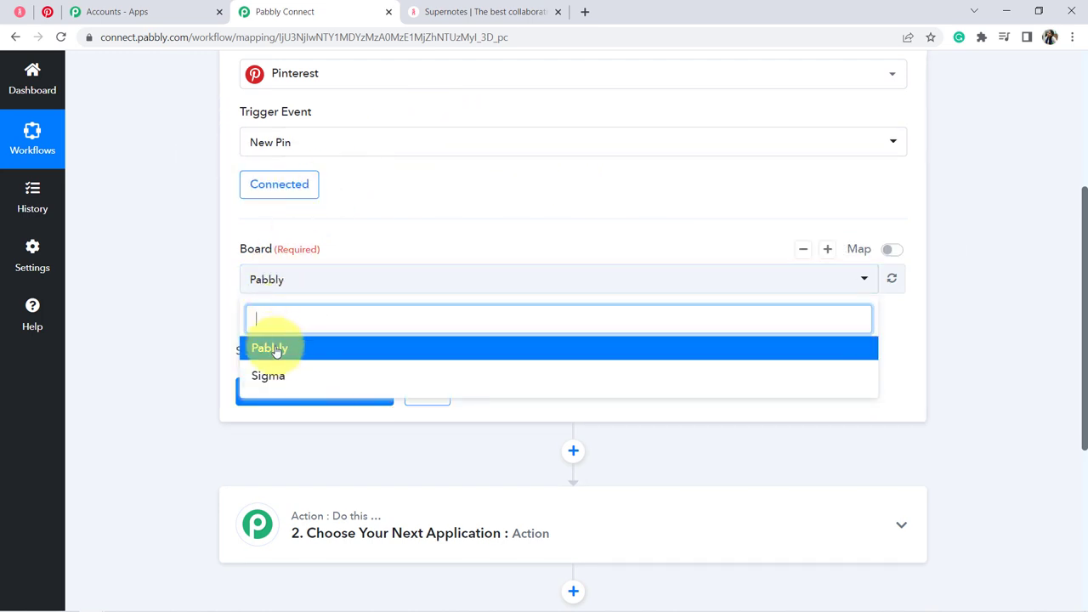
left_click(47, 12)
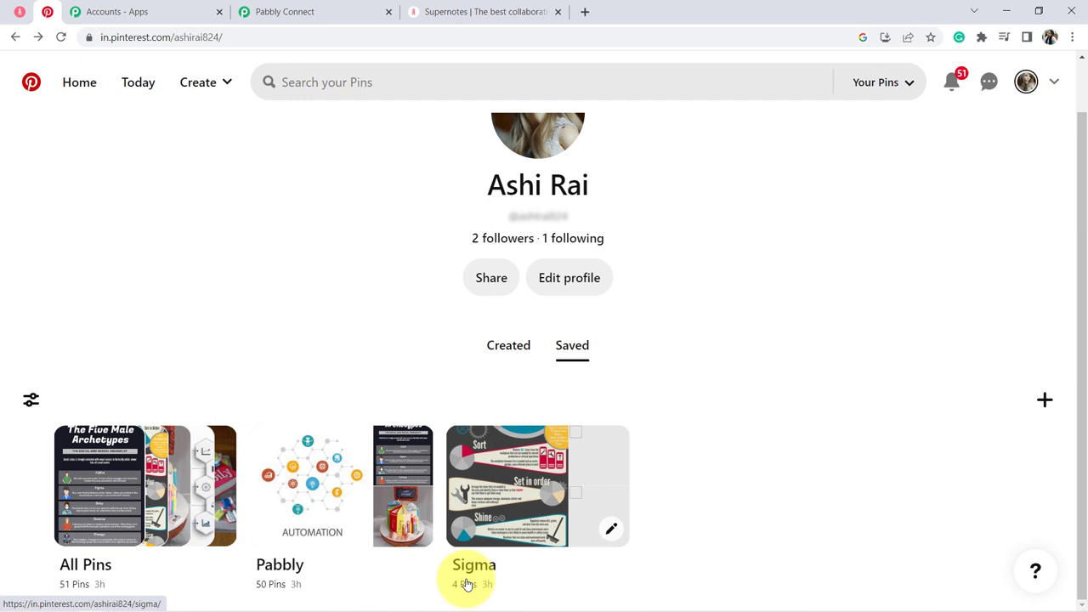
left_click(284, 11)
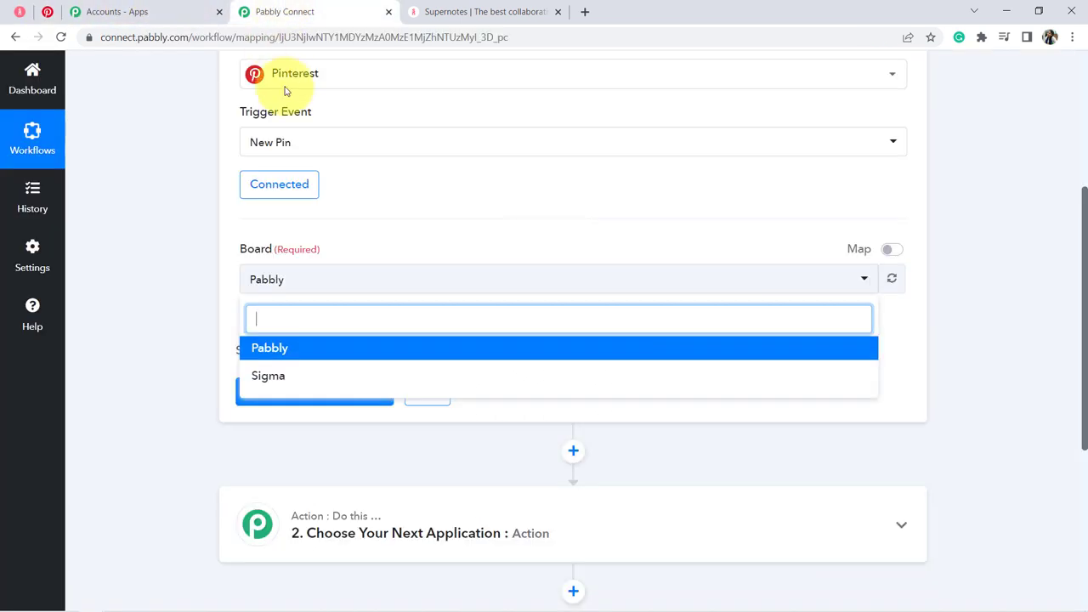
left_click(135, 377)
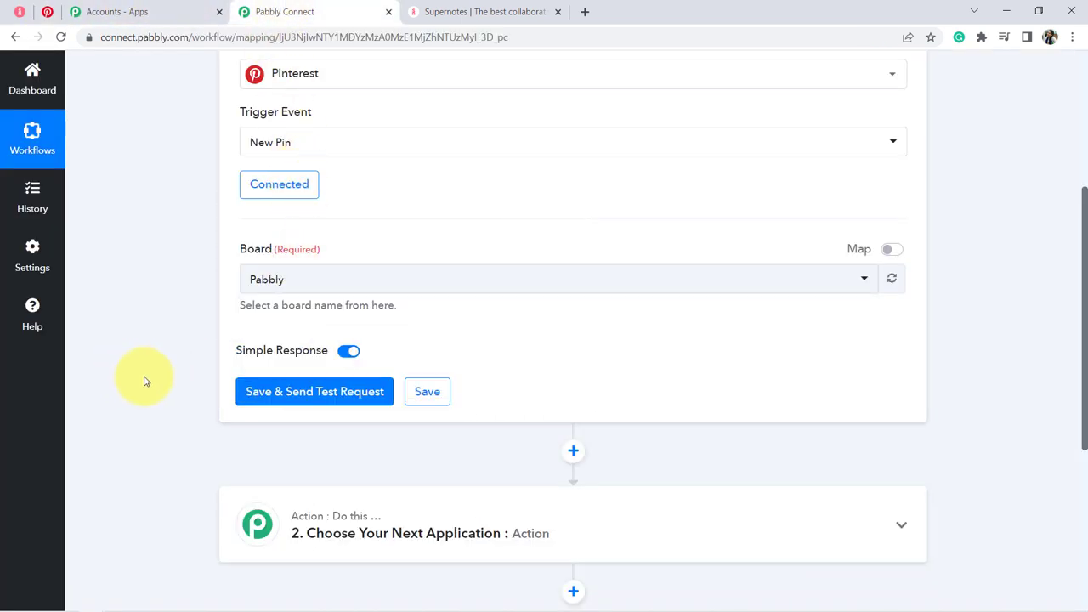
left_click(263, 285)
left_click(260, 376)
left_click(279, 393)
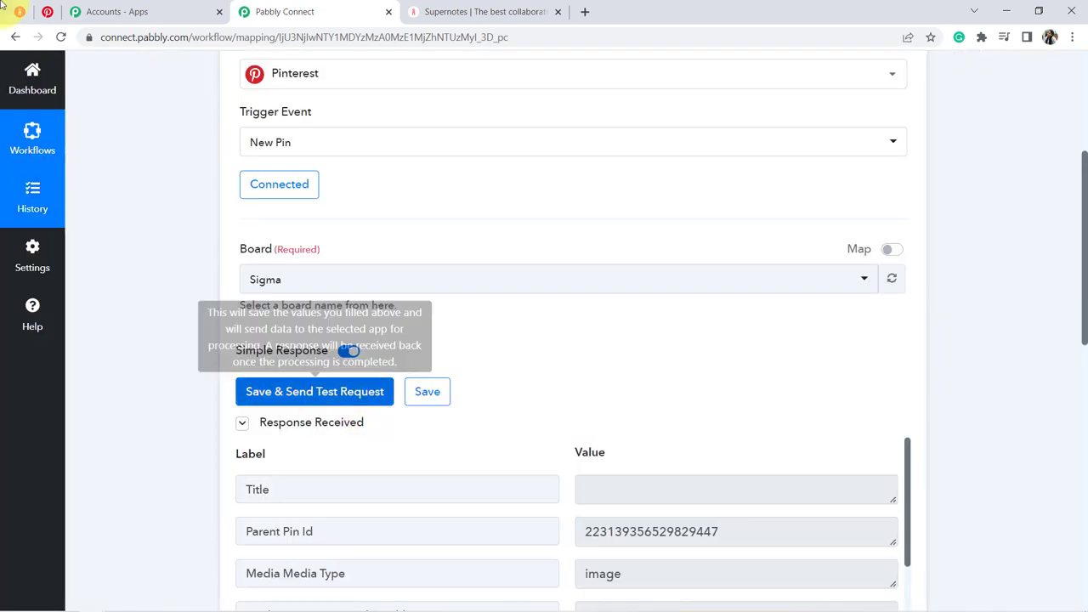
Check the Sigma board's pins on Pinterest against the trigger's received response, including the Media Images Originals Url field.
left_click(46, 12)
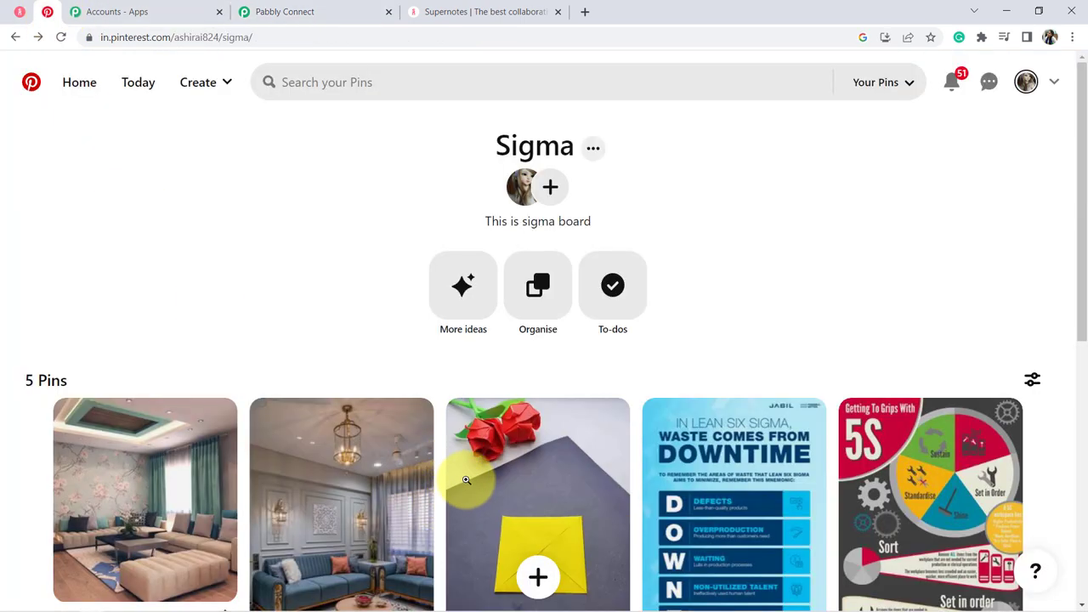
left_click(357, 7)
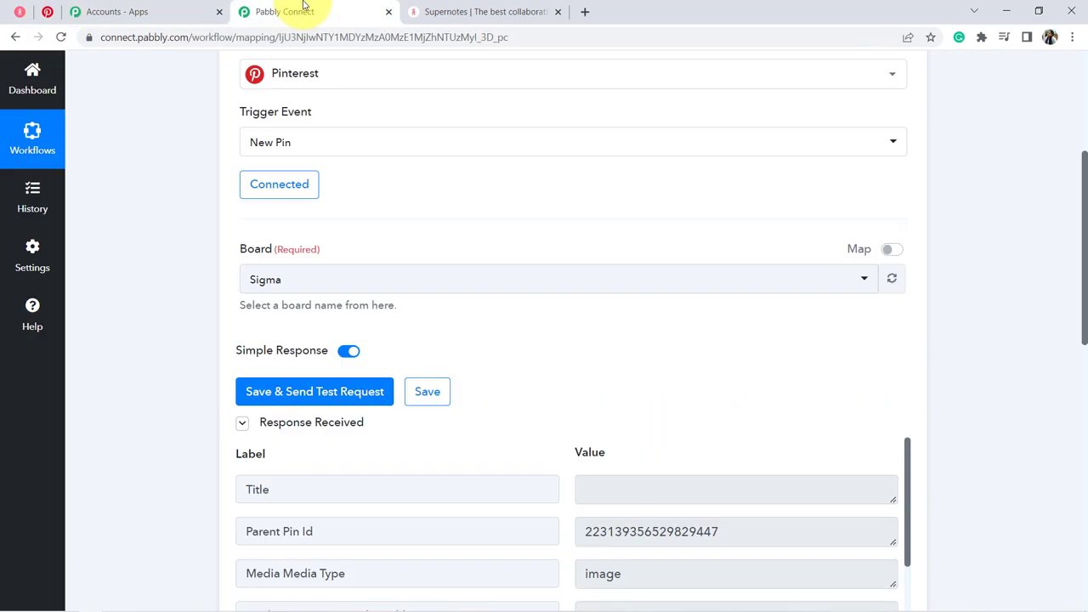
left_click_drag(1083, 198, 1086, 276)
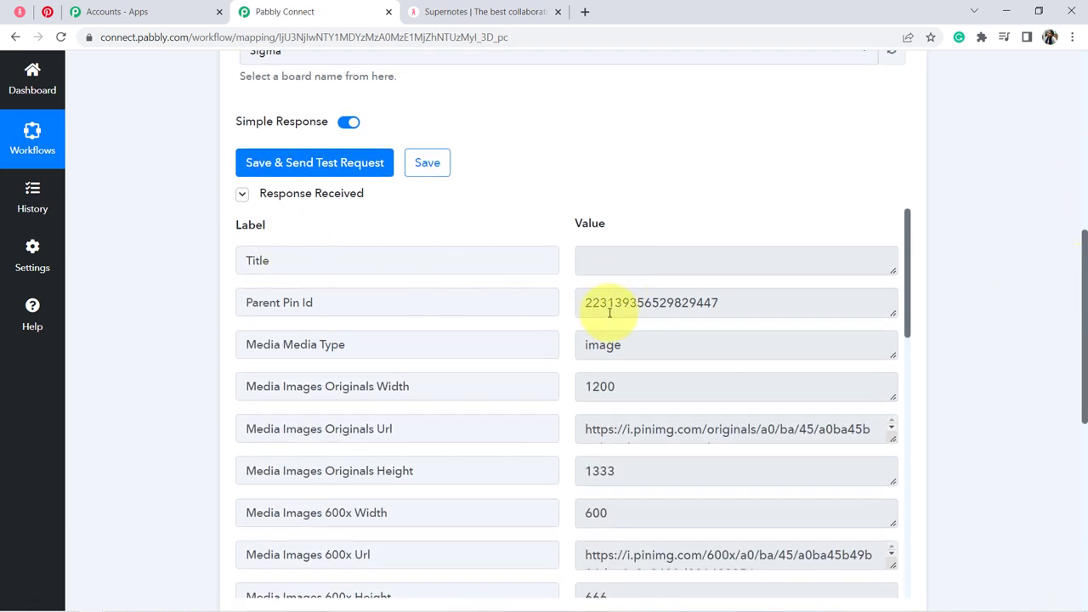
left_click_drag(468, 416, 291, 429)
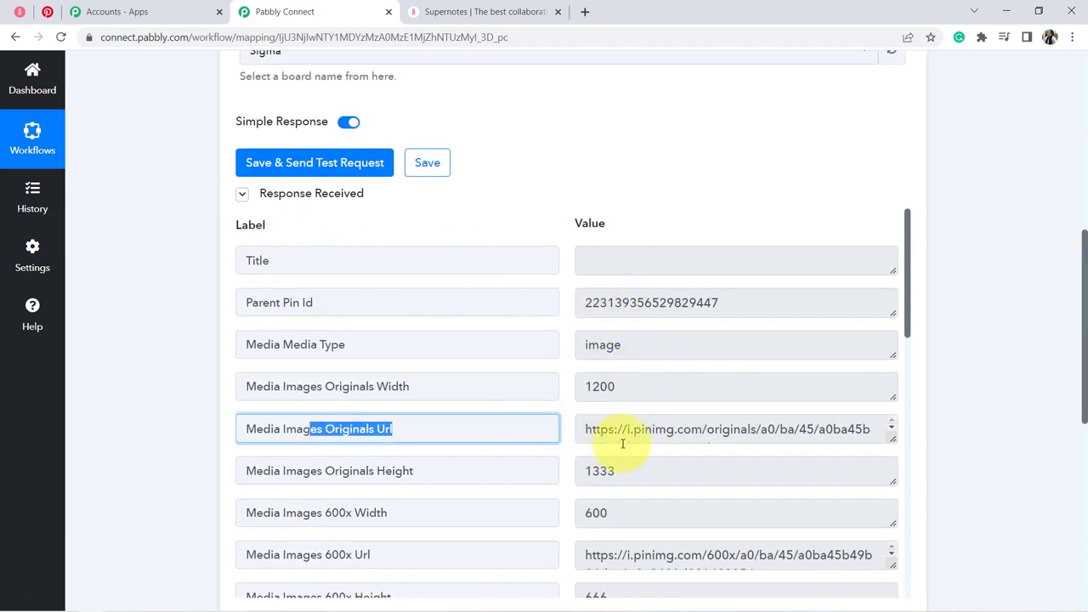
Open the Media Images Originals Url value from the trigger response in a new browser tab.
left_click(663, 433)
key("ctrl+a")
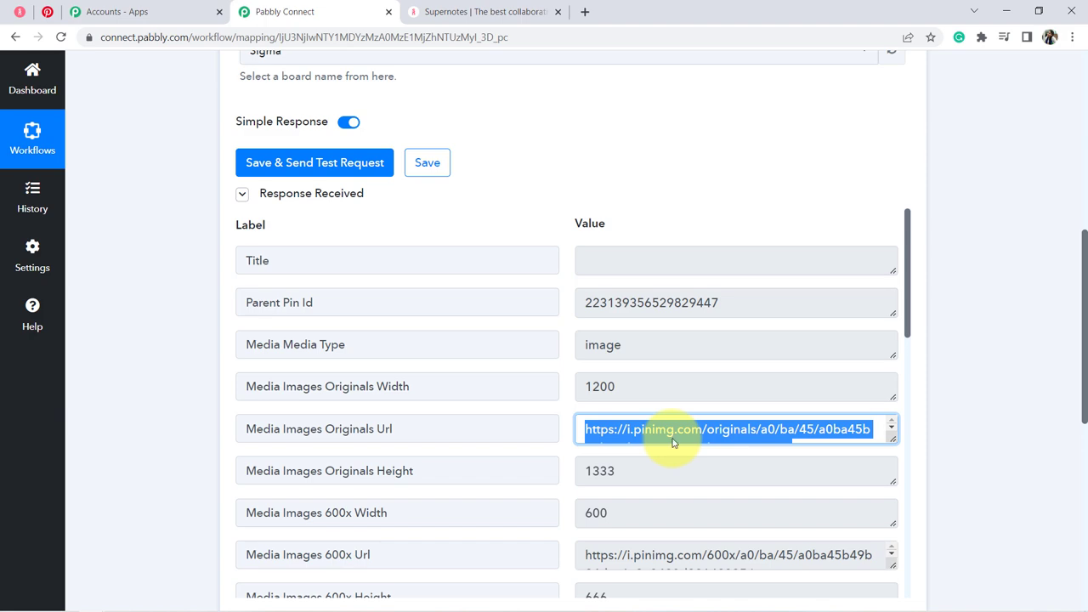
key("ctrl+c")
key("ctrl+t")
key("ctrl+v")
key("Return")
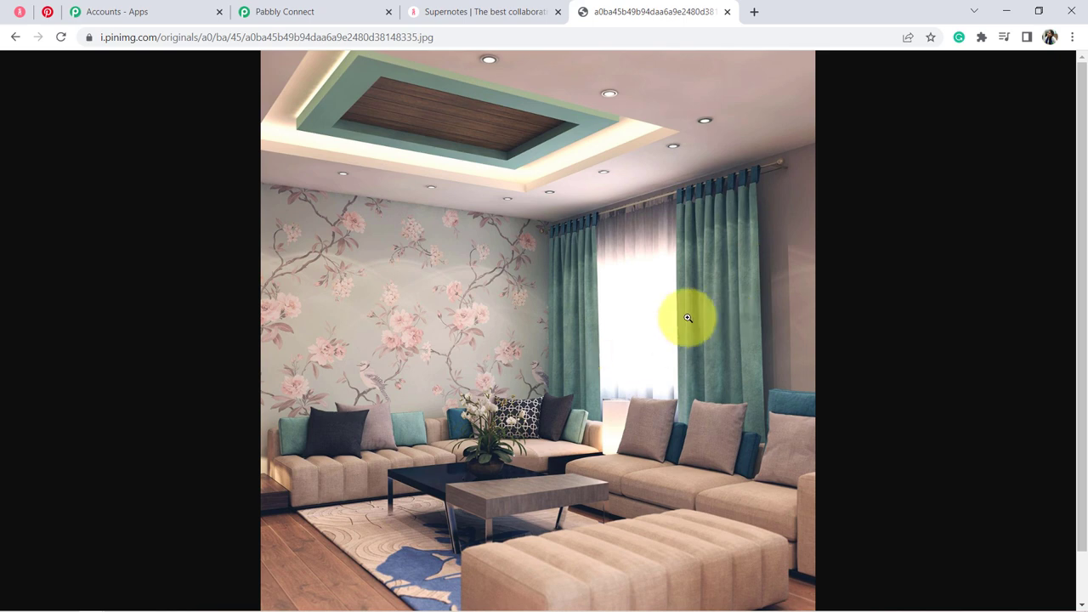
Compare the opened image with the pins on Pinterest's Sigma board and return to the workflow's trigger response.
left_click(47, 12)
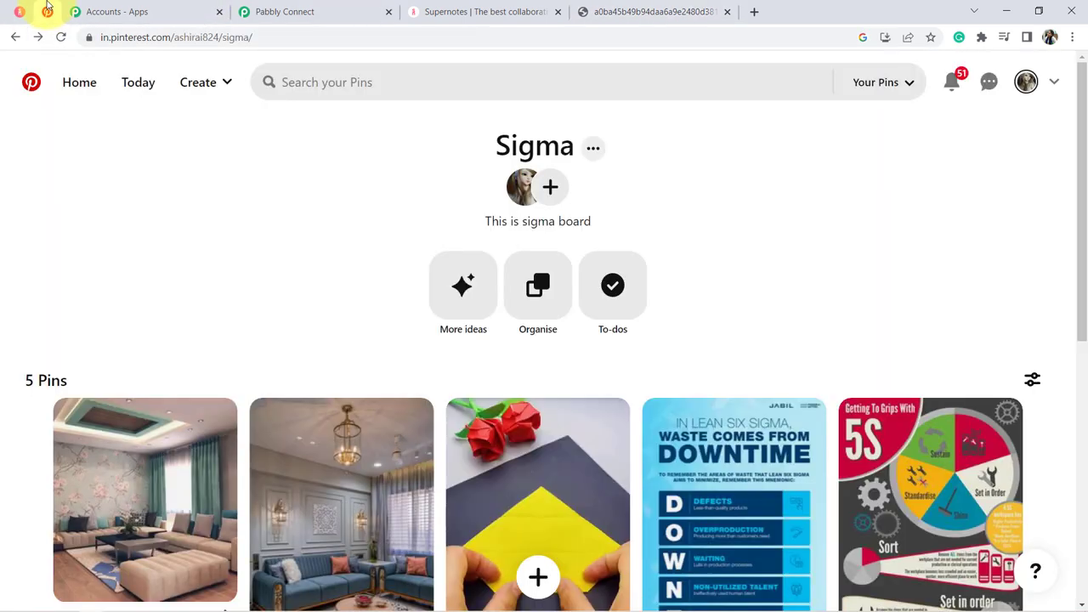
left_click(15, 37)
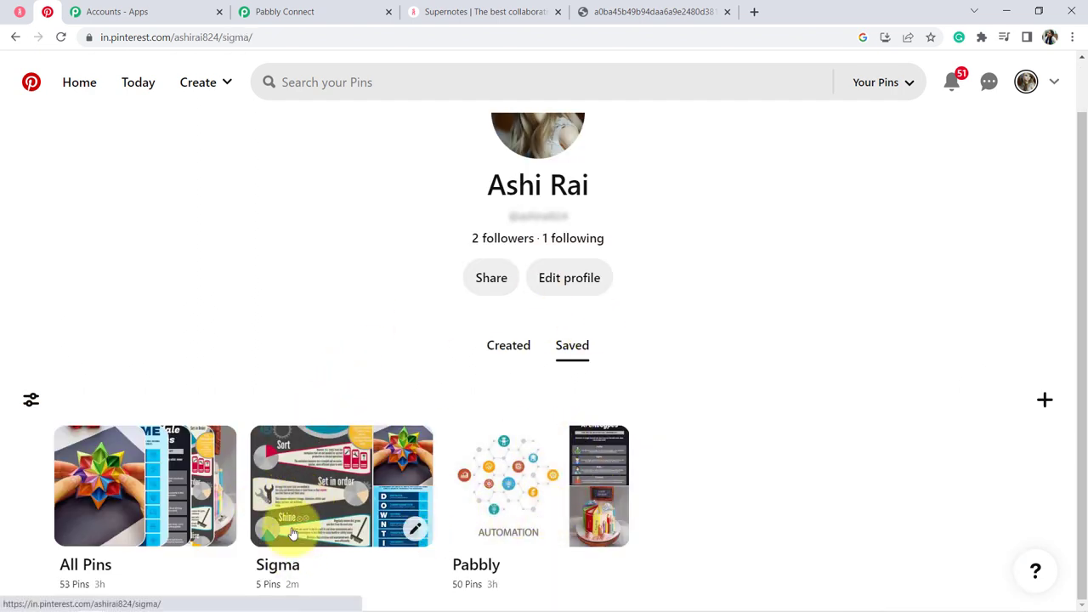
left_click(296, 500)
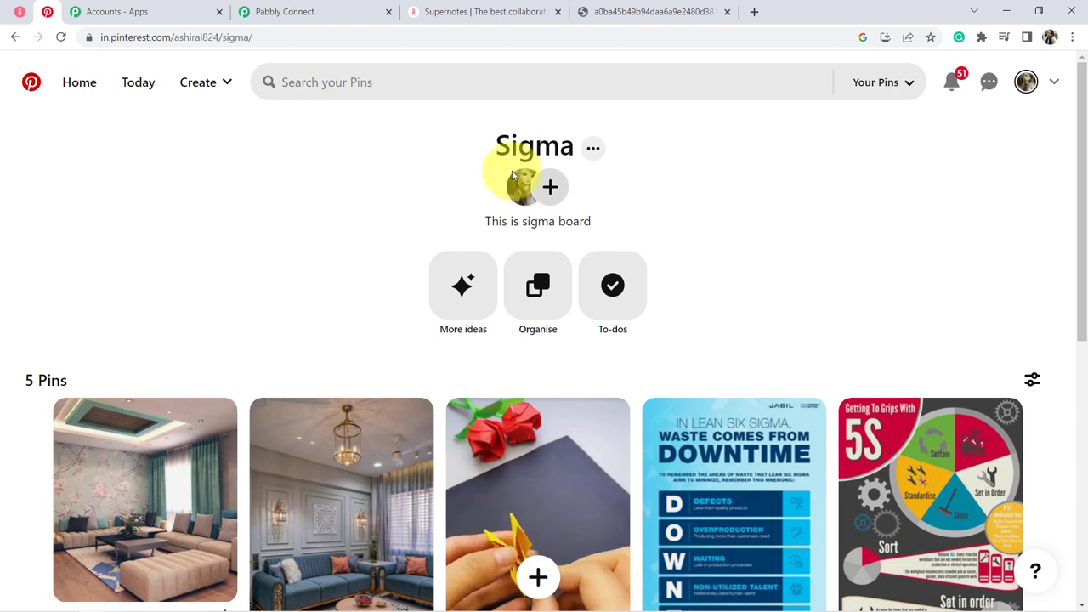
left_click(280, 11)
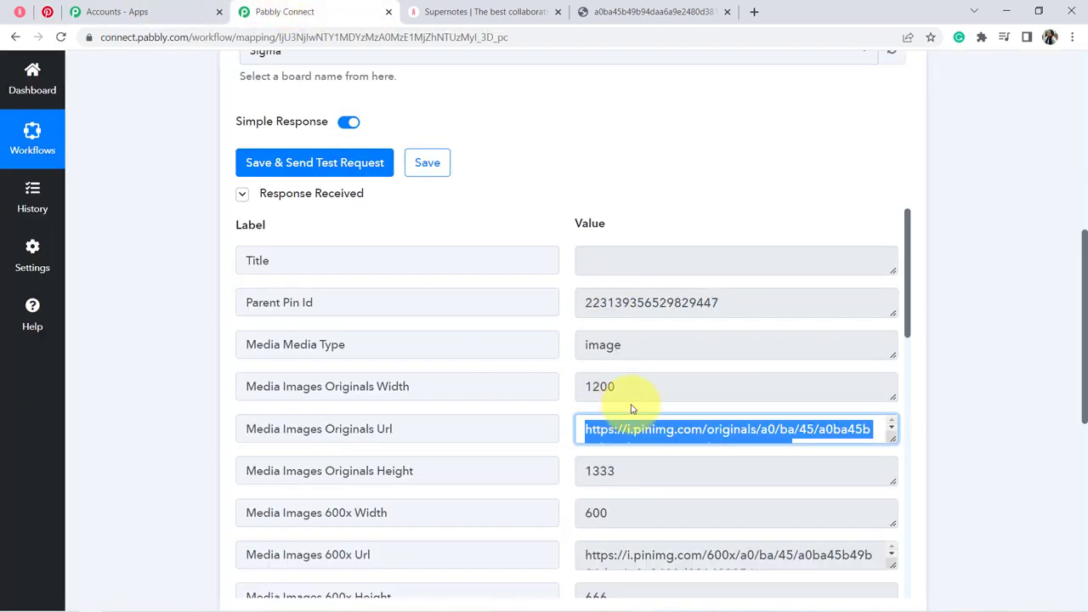
left_click_drag(1083, 348, 1082, 423)
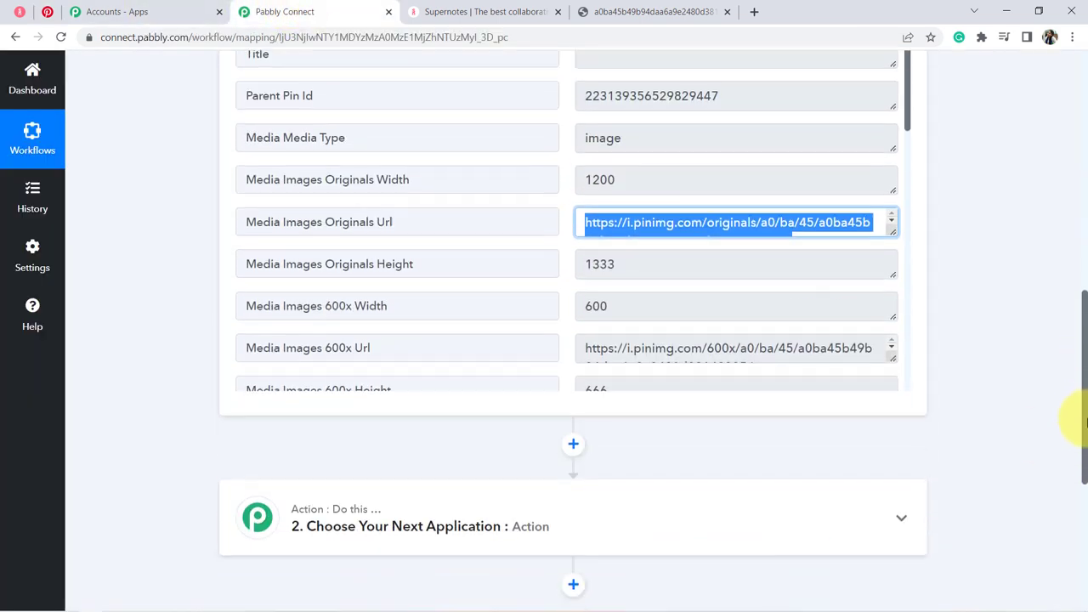
Start creating a new Pin from the Sigma board on Pinterest.
left_click(40, 7)
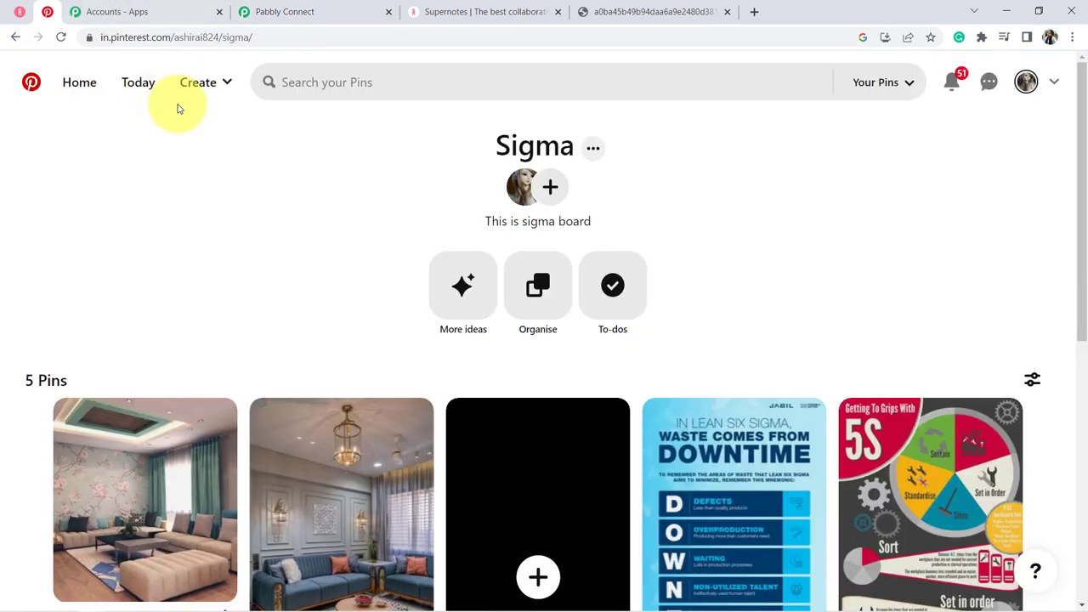
left_click(551, 189)
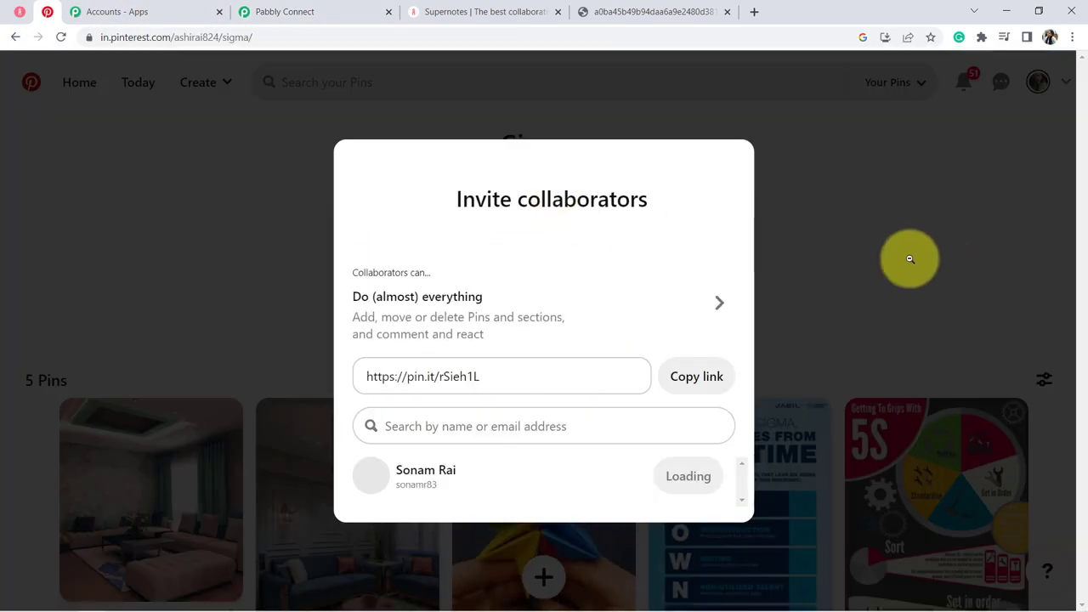
left_click(859, 256)
scroll(544, 425, "down", 2)
left_click(537, 578)
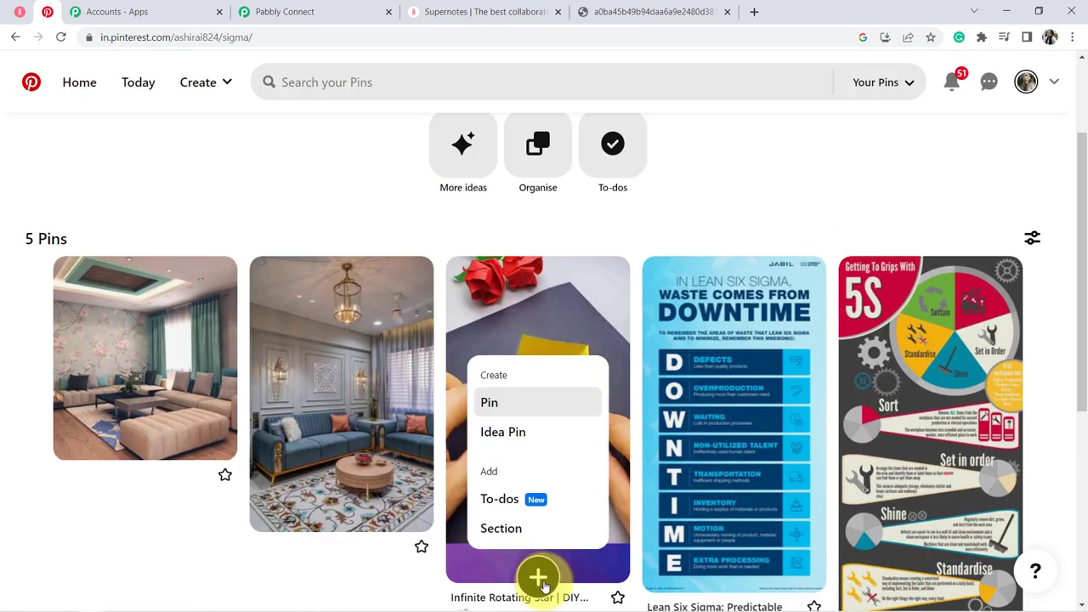
left_click(509, 404)
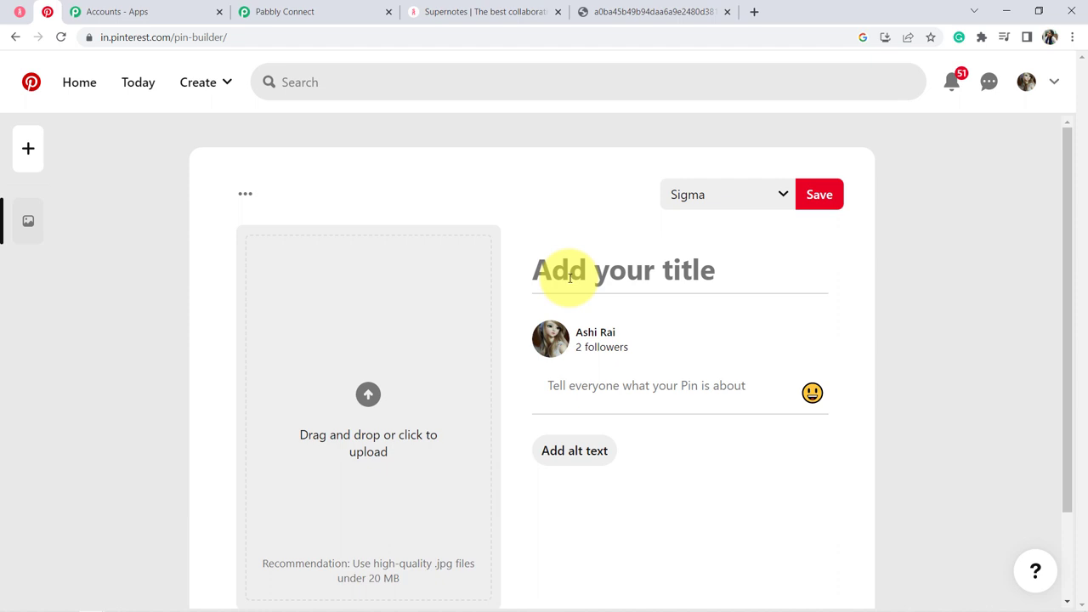
Title the pin "Unique Design of the kitchen for the latest Arera Colony Project".
left_click(569, 278)
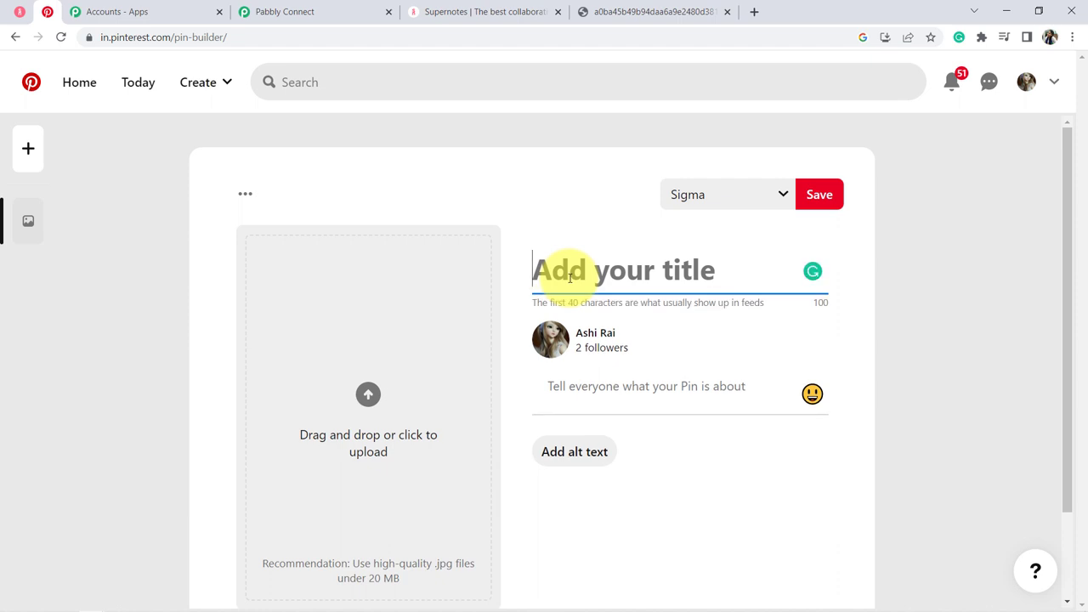
type("Uniqu")
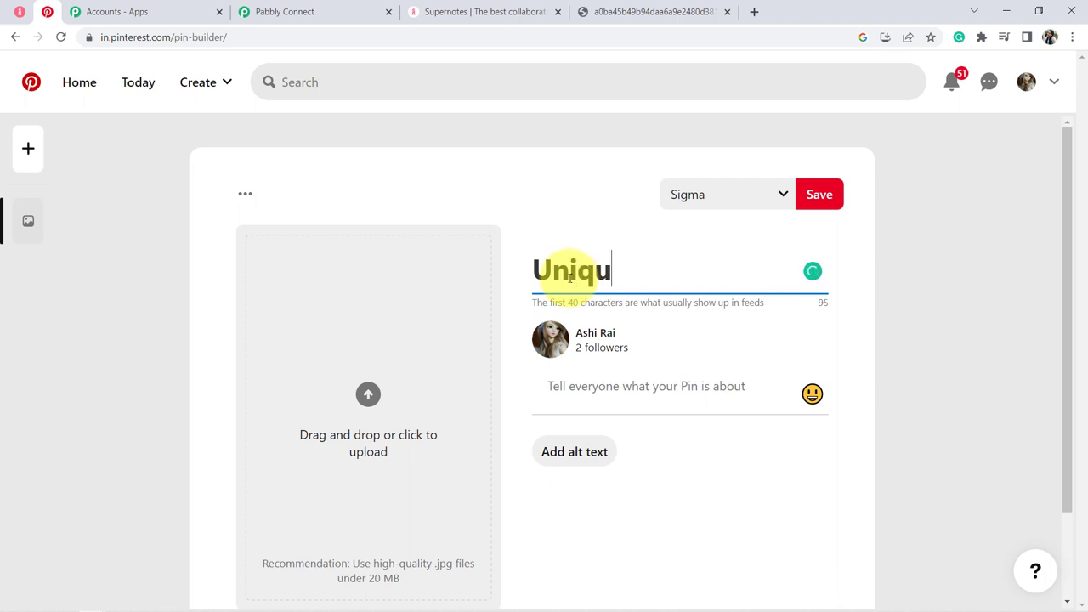
type("e Design fo")
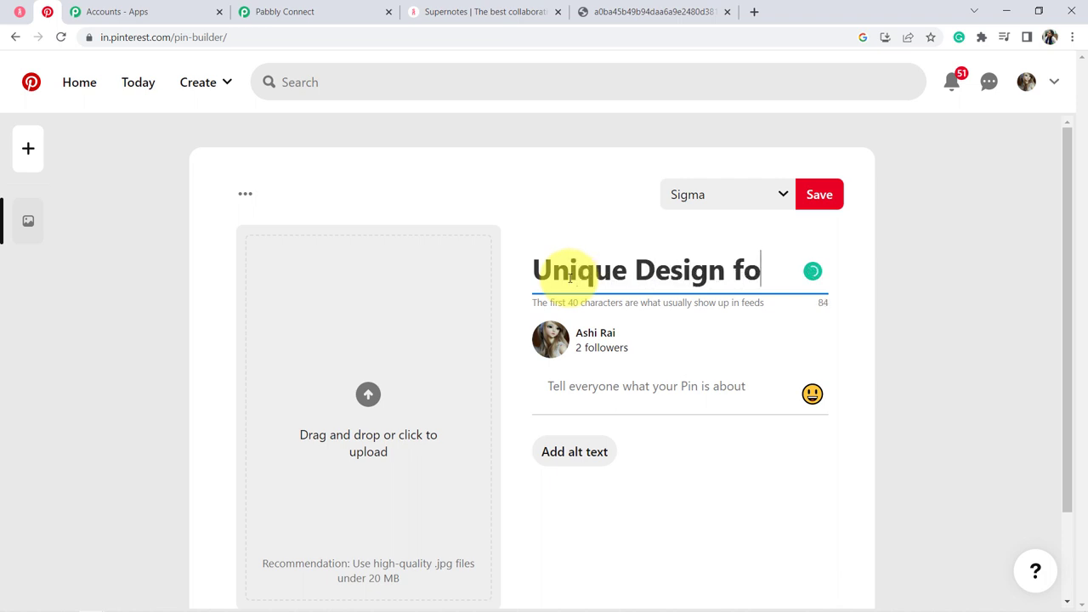
key("BackSpace")
key("BackSpace")
key("BackSpace")
type("of the ")
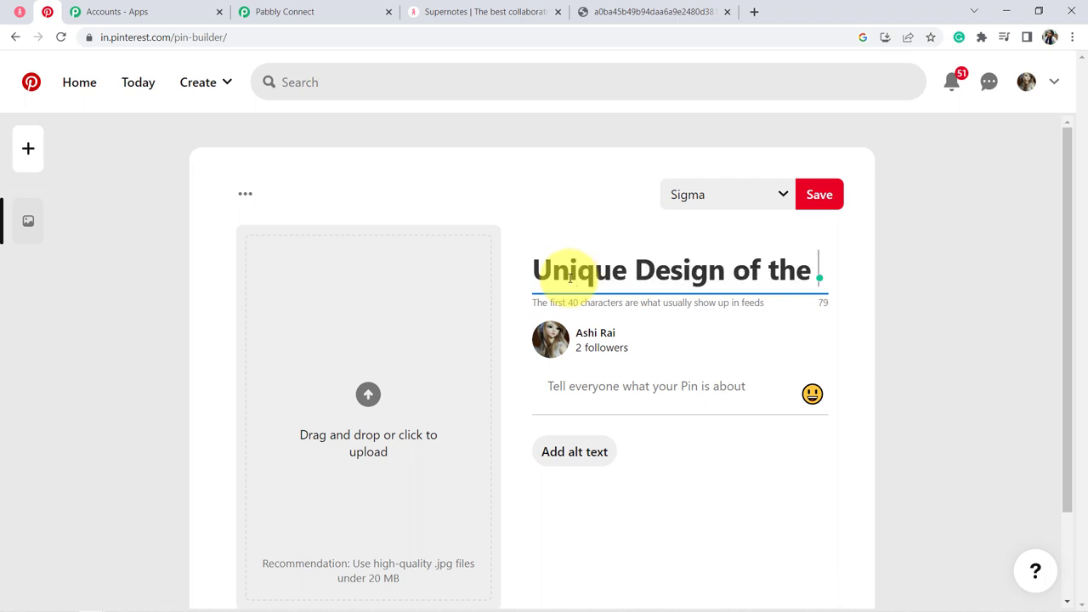
type("kitchen for th")
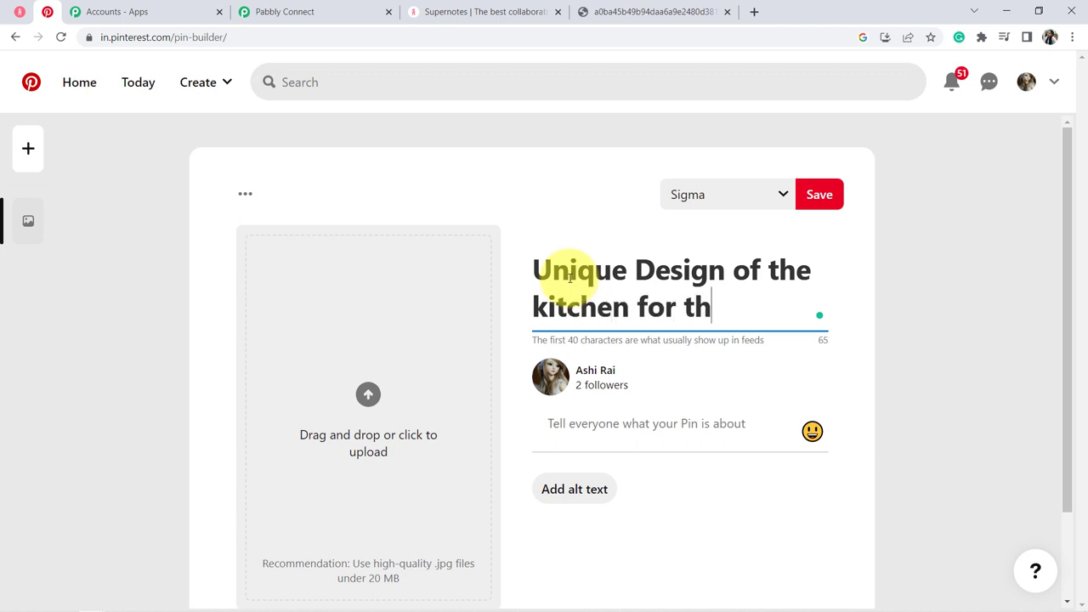
type("e lastest")
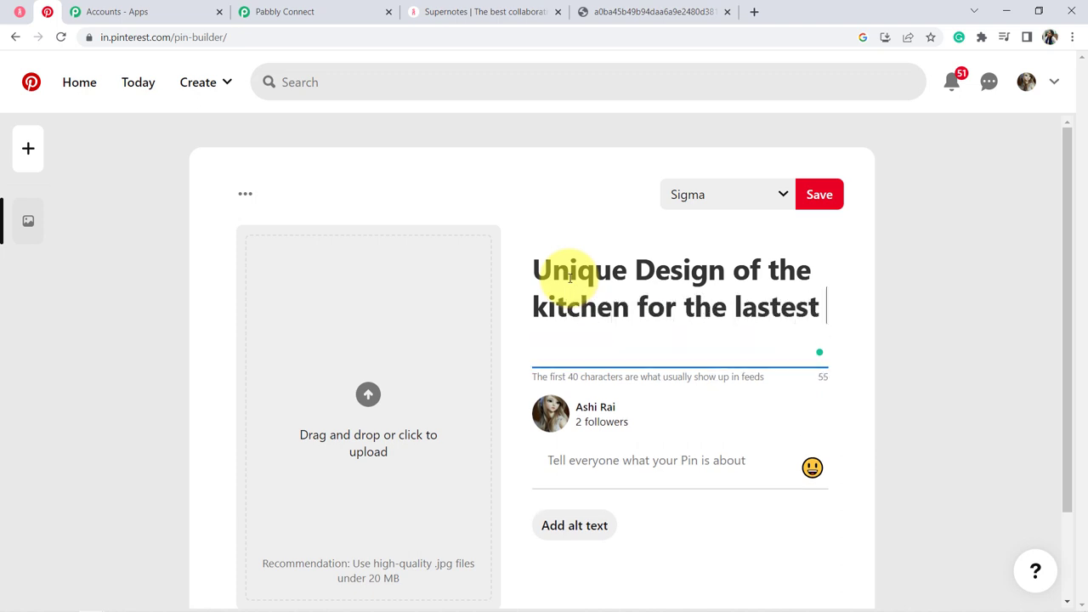
type(" Areae")
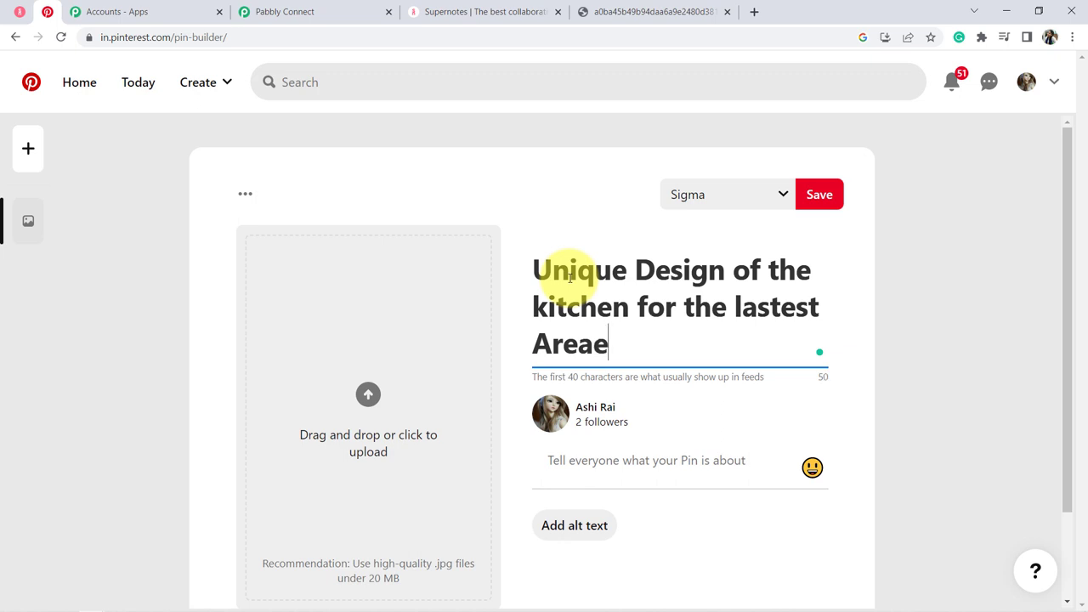
key("BackSpace")
key("BackSpace")
type("ra C")
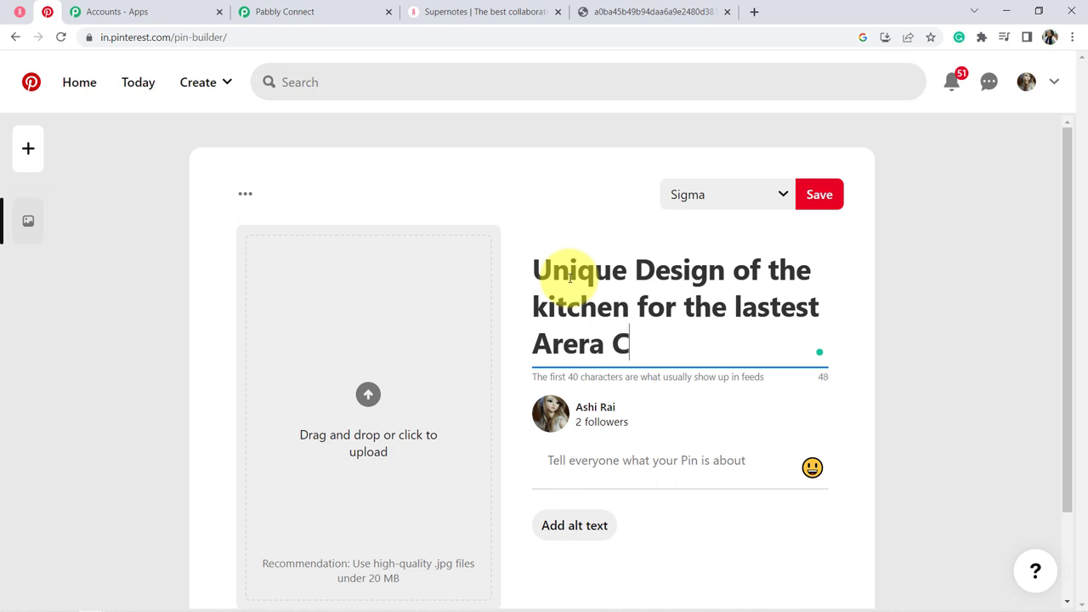
type("olony Project")
left_click(680, 307)
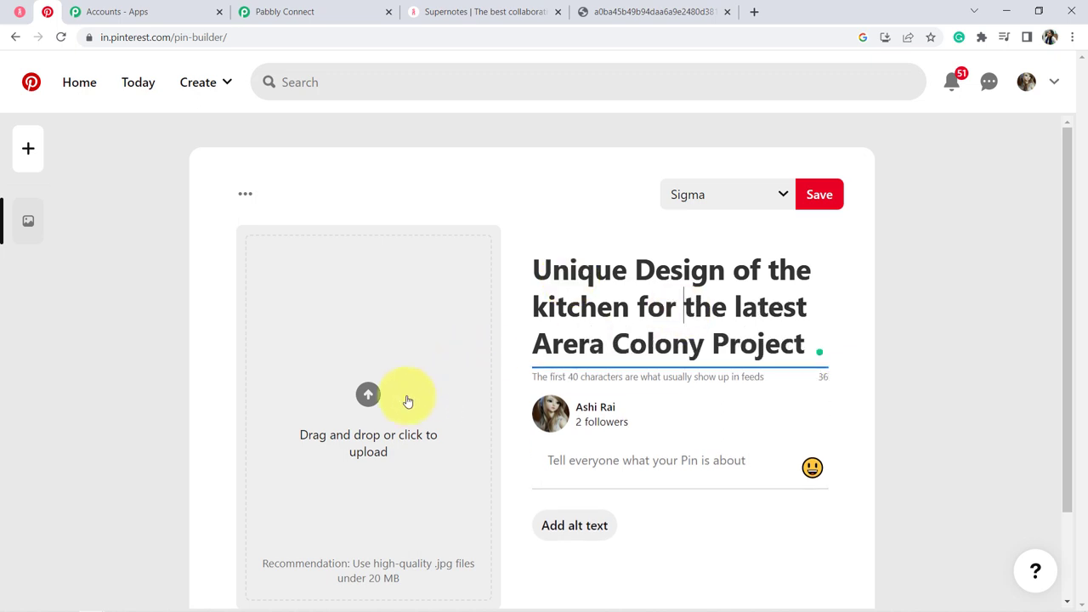
Upload the kitchen photo from the desktop's Extra Images folder as the pin's image.
left_click(368, 396)
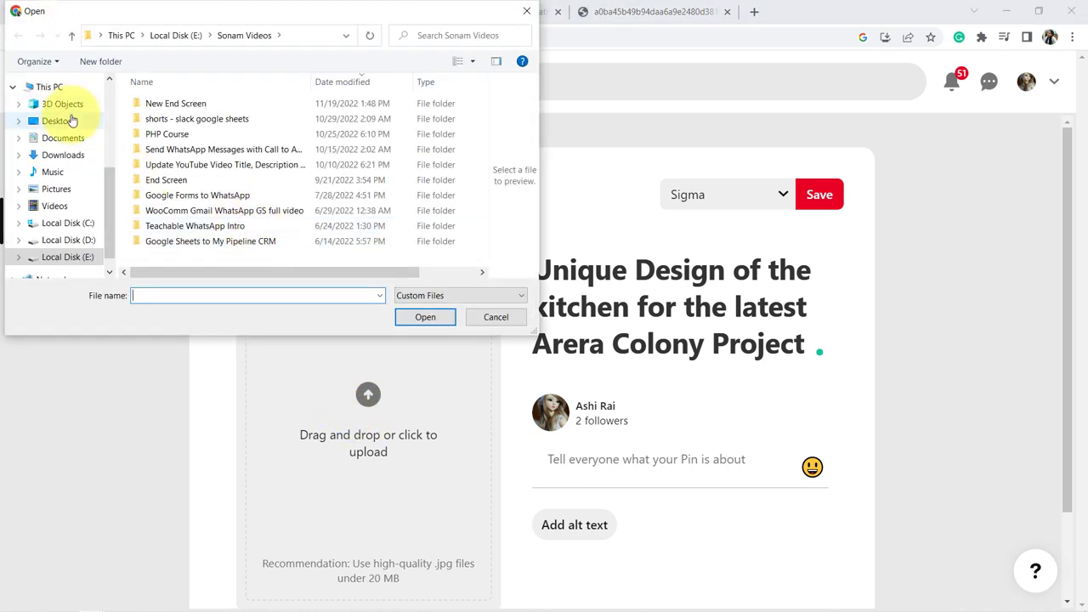
left_click(73, 122)
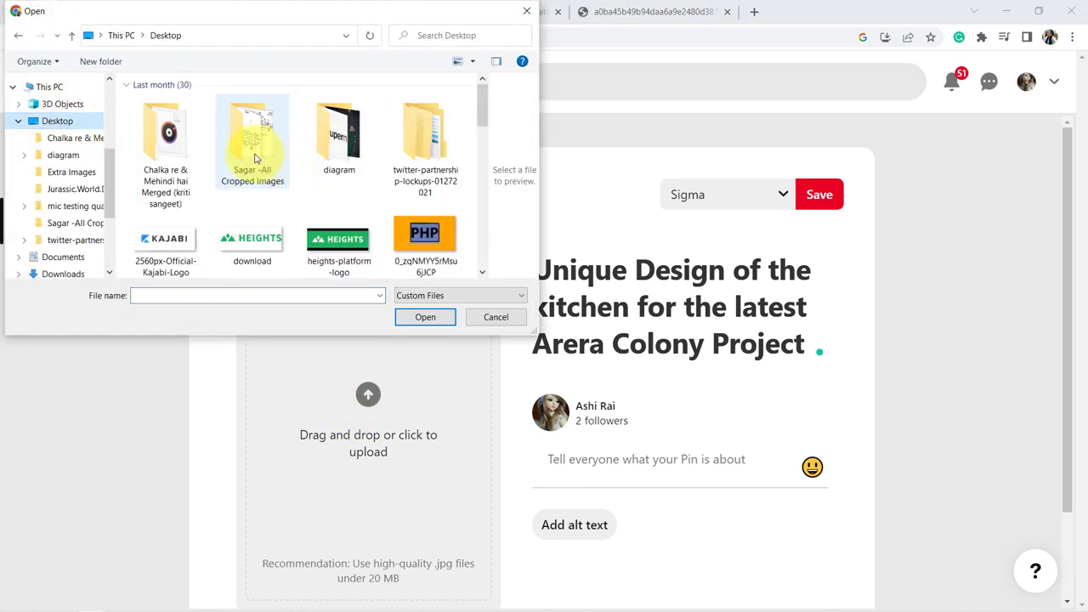
left_click_drag(481, 102, 493, 255)
left_click(184, 201)
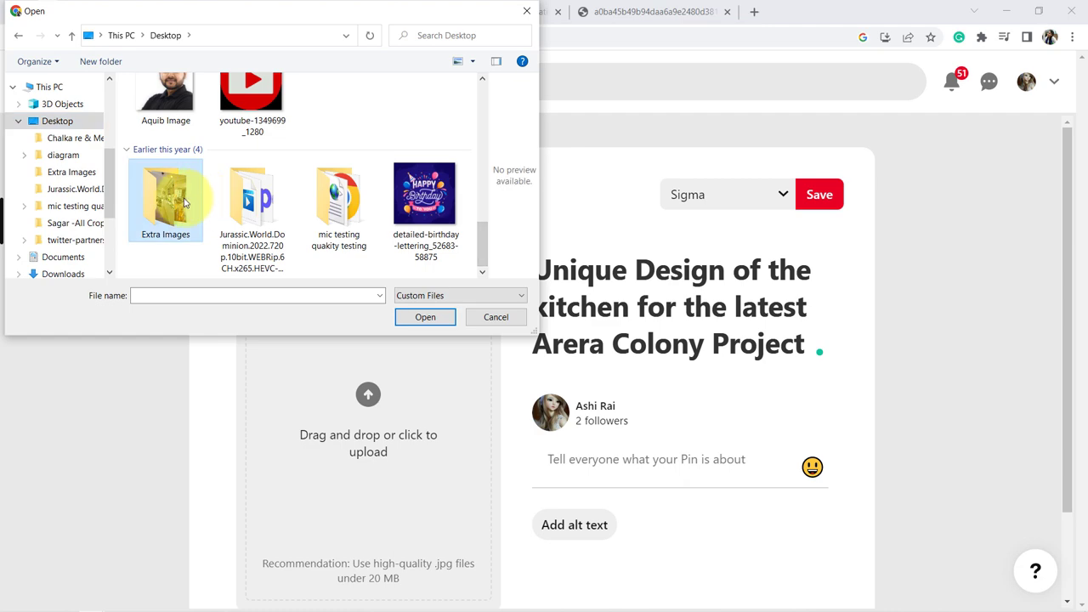
double_click(184, 202)
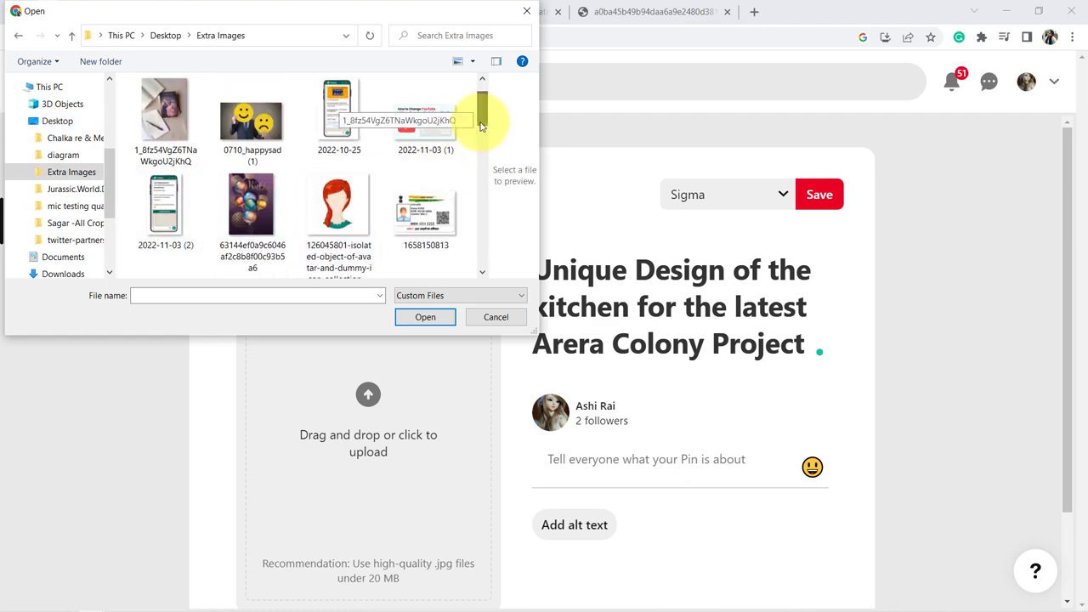
left_click_drag(480, 126, 481, 150)
key("Escape")
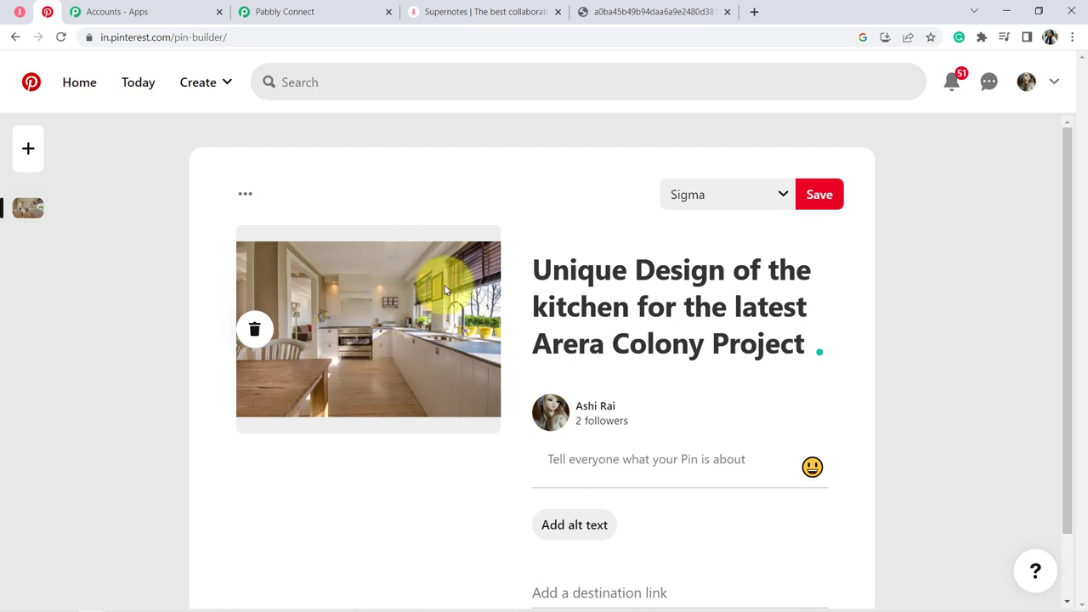
Describe the pin as "Verticle Kitchen Idea along ith the marbel slab and dining area in the kitchen" and save it to the Sigma board.
left_click(578, 459)
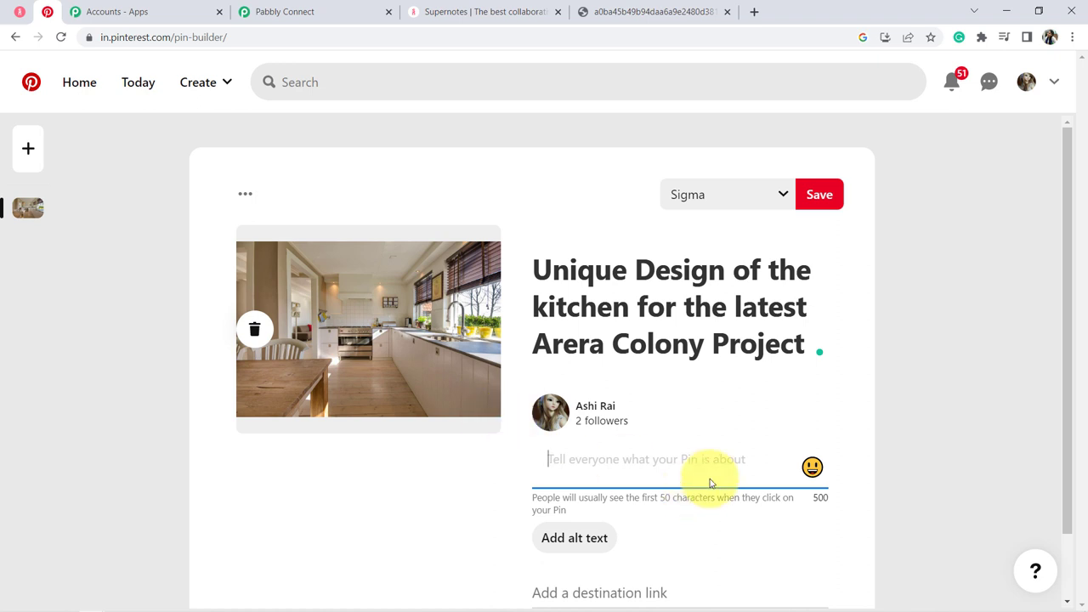
type("Ve")
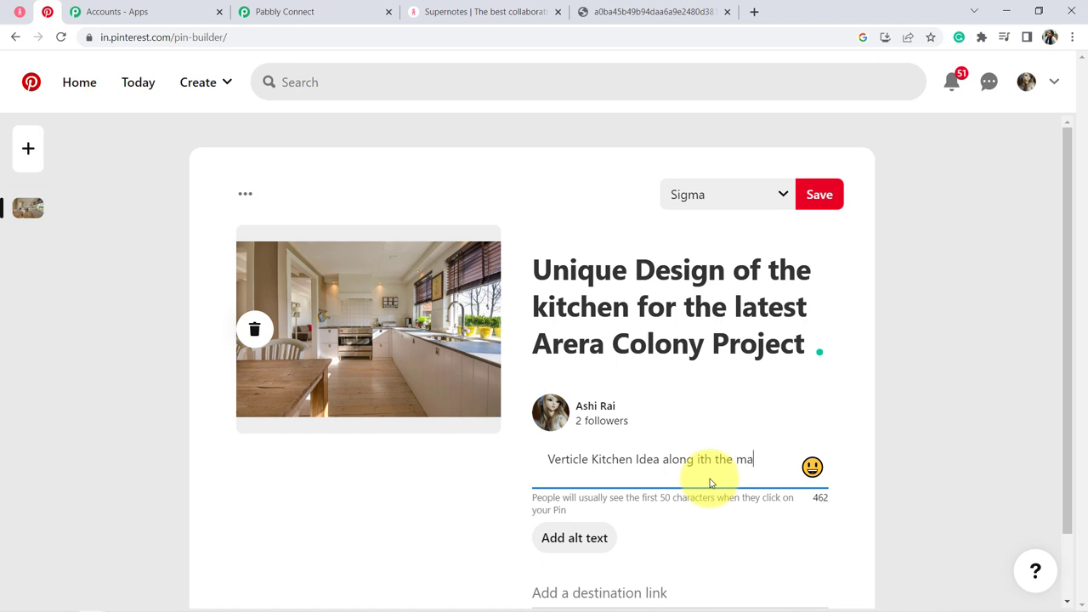
type("sl")
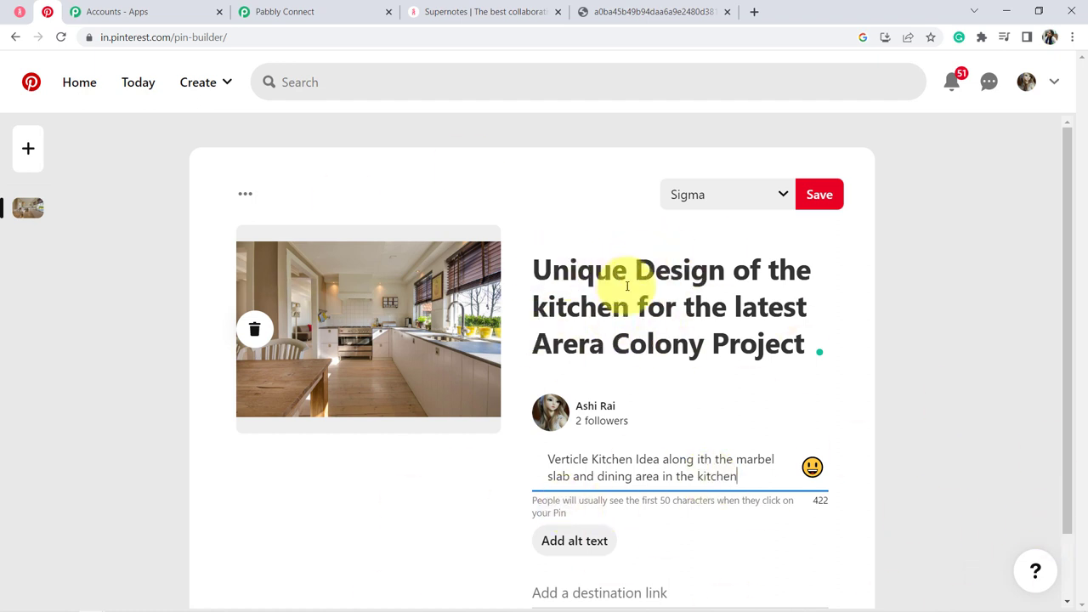
left_click_drag(615, 281, 625, 321)
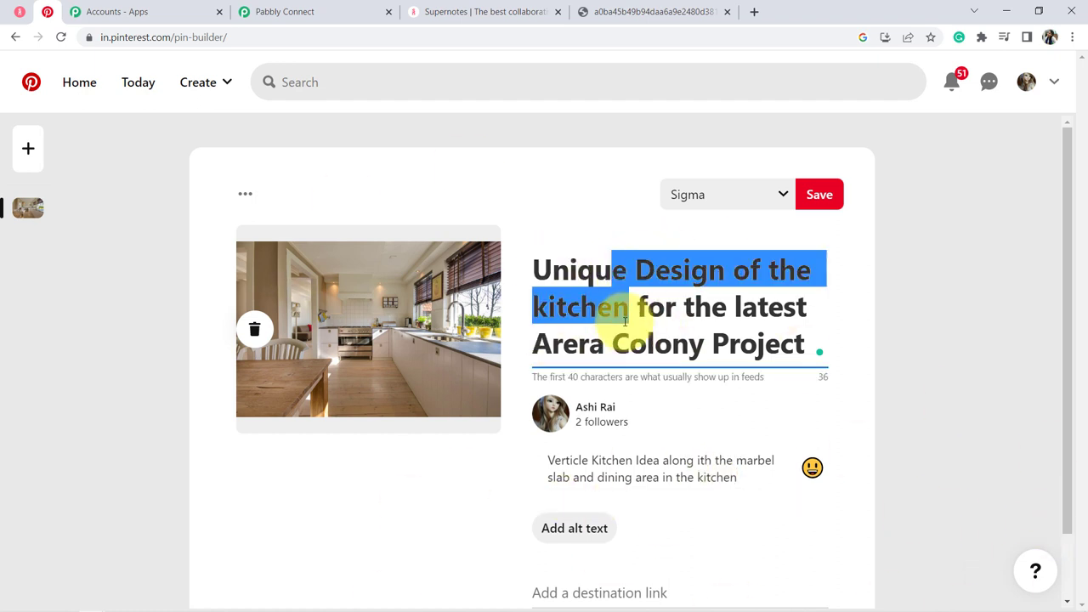
left_click(813, 195)
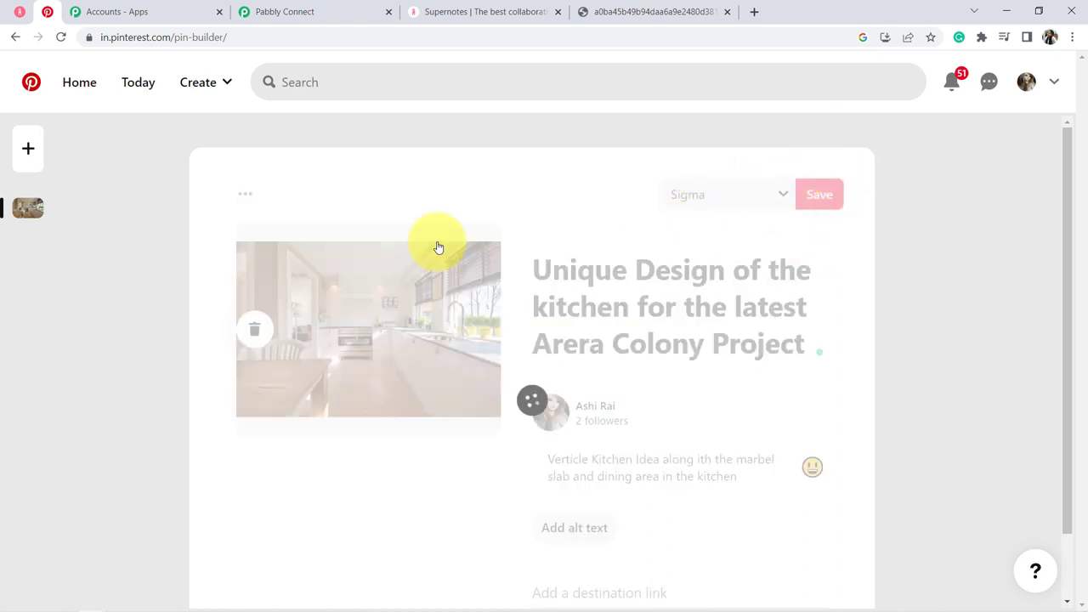
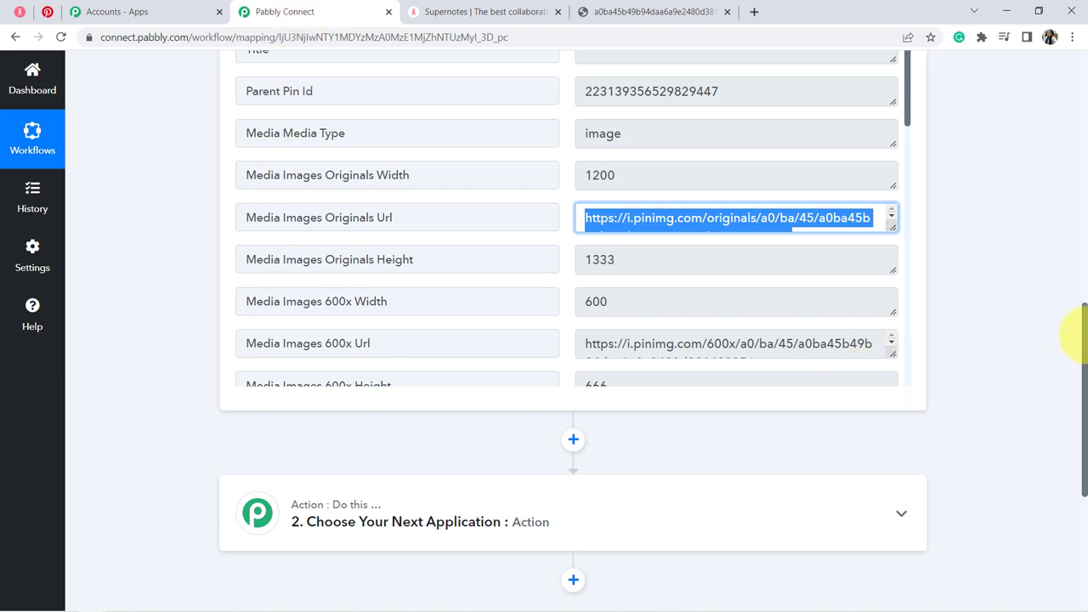
Resend the Pinterest trigger's test request in Pabbly Connect and check the response's Title and Media Images Originals Url values.
left_click_drag(1084, 361, 1075, 272)
left_click(292, 207)
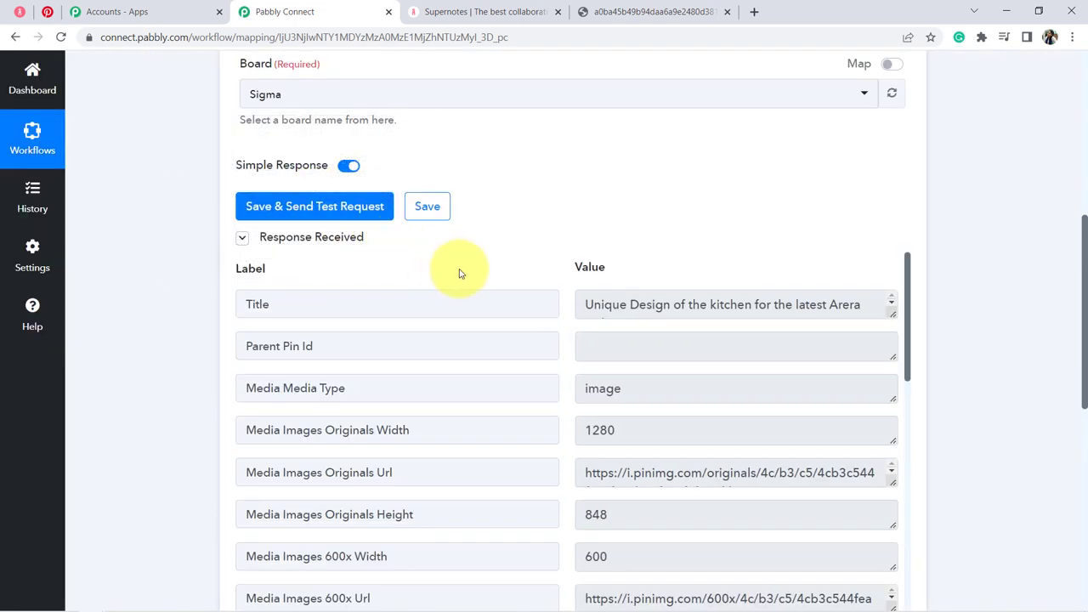
left_click_drag(583, 304, 894, 379)
triple_click(625, 306)
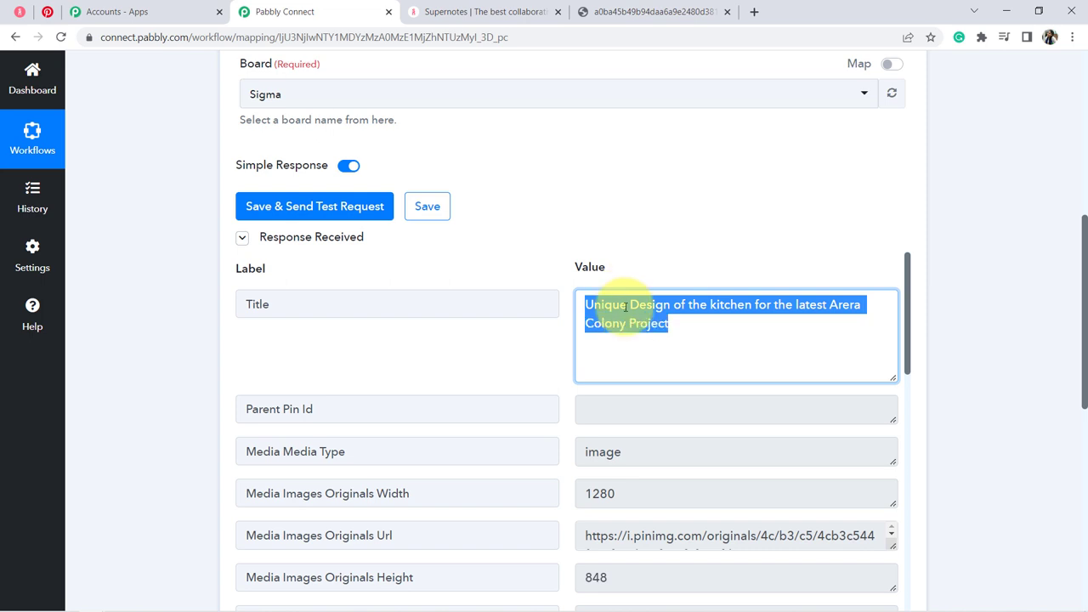
left_click_drag(1085, 312, 1086, 368)
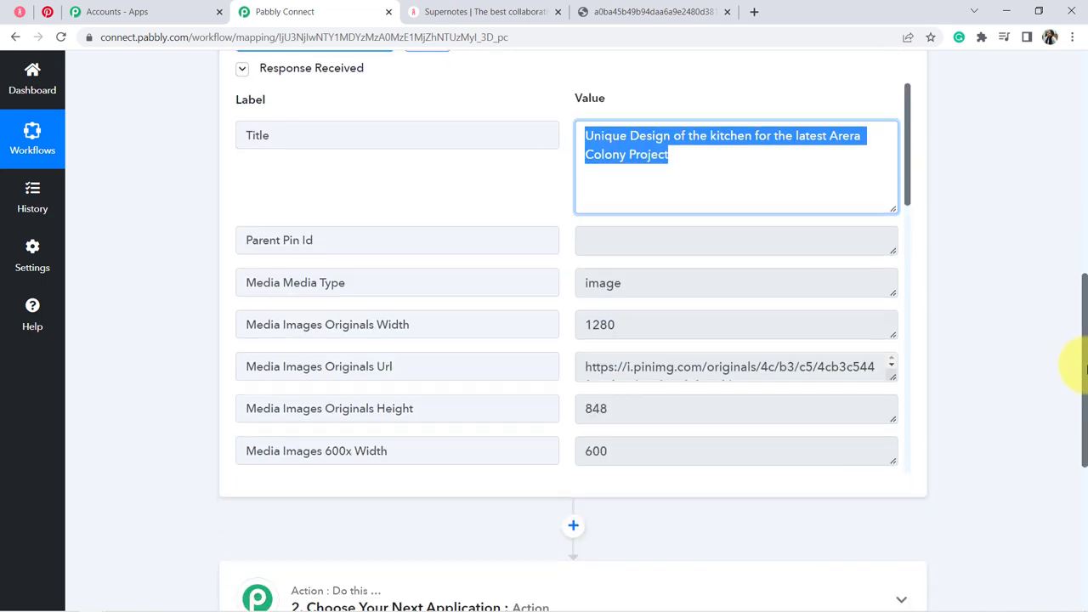
left_click_drag(726, 374, 705, 359)
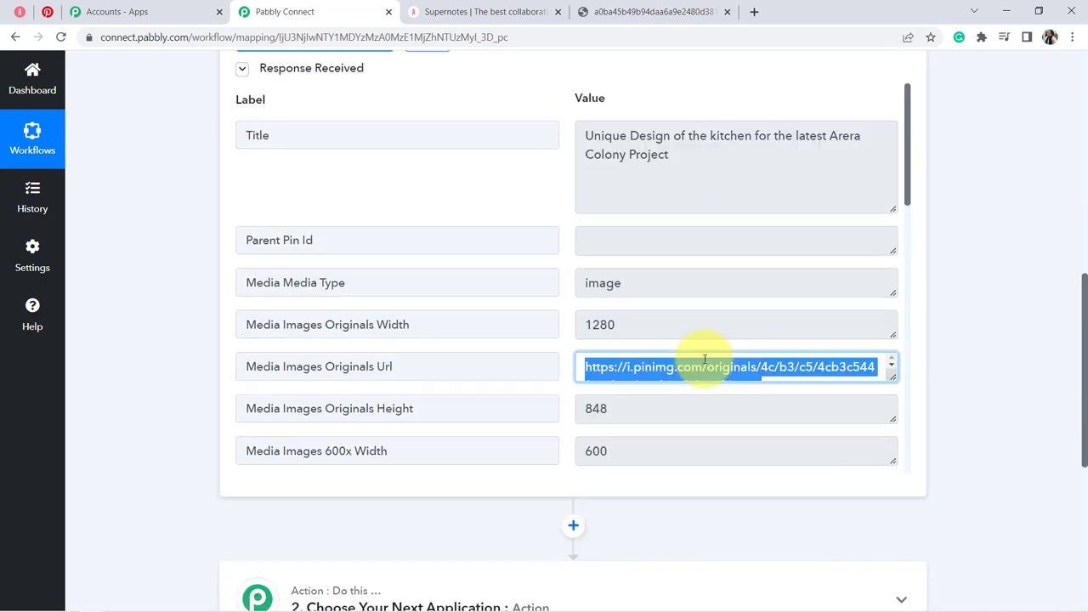
Open the Media Images Originals Url value from the trigger response in a new browser tab to view the pin's image.
key("ctrl+c")
key("ctrl+t")
key("ctrl+v")
key("Return")
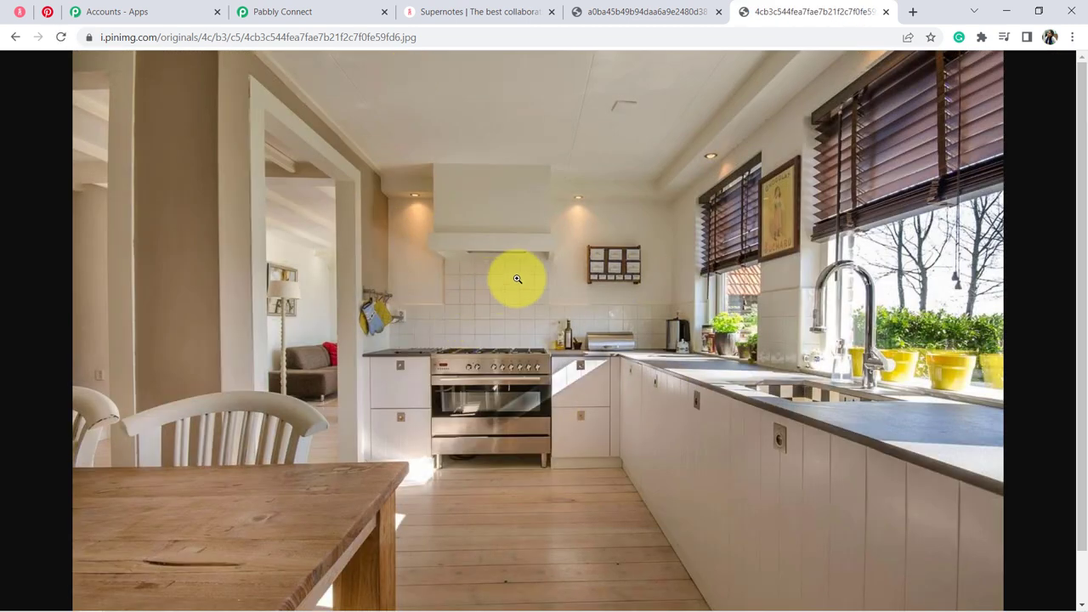
Return to Pabbly Connect and examine the full Description value in the Pinterest trigger response.
left_click(241, 10)
left_click_drag(907, 180, 945, 455)
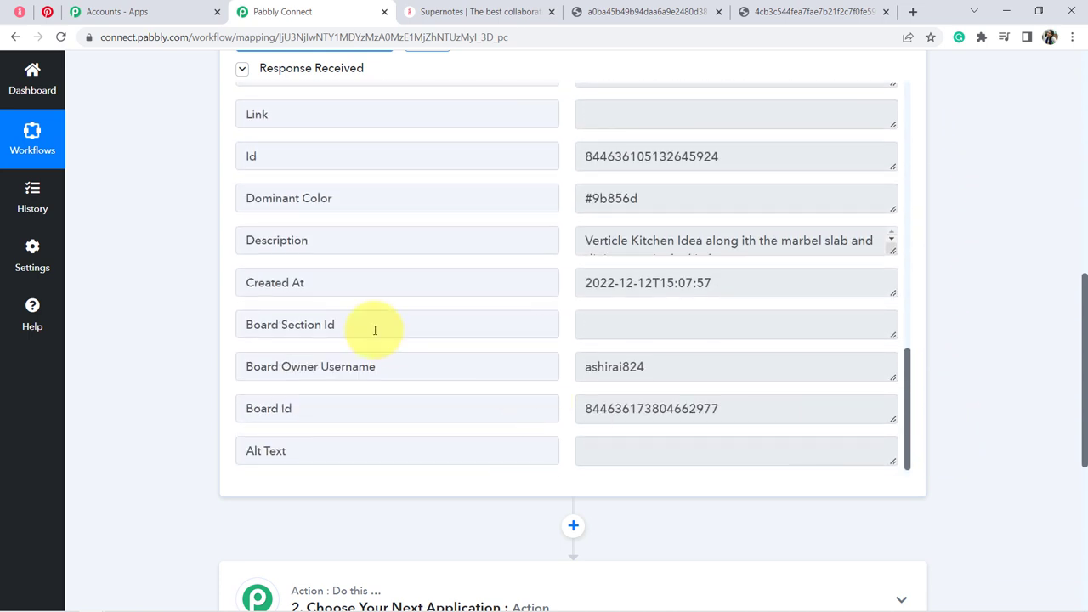
double_click(345, 246)
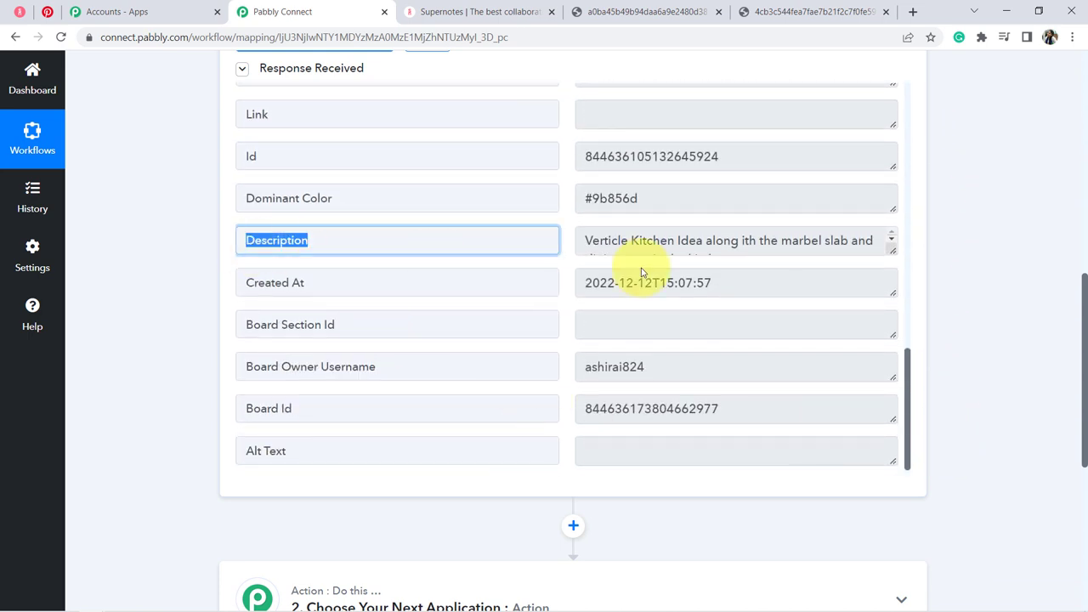
left_click(893, 253)
left_click_drag(893, 250, 892, 299)
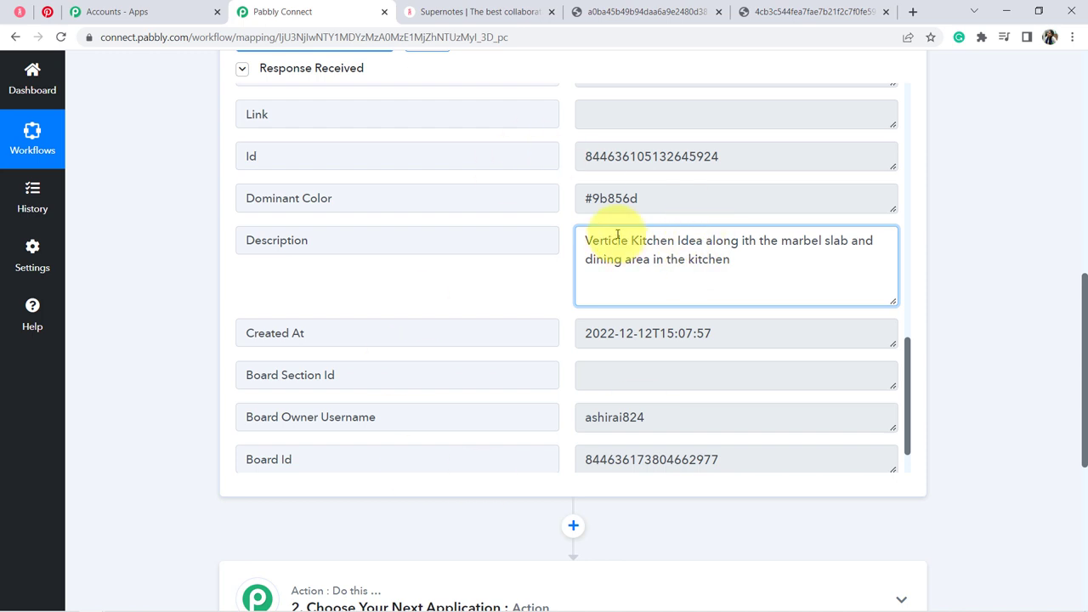
Check the saved pin in Pinterest and the checking interval of the Pinterest trigger in Pabbly Connect.
scroll(1085, 310, "up", 10)
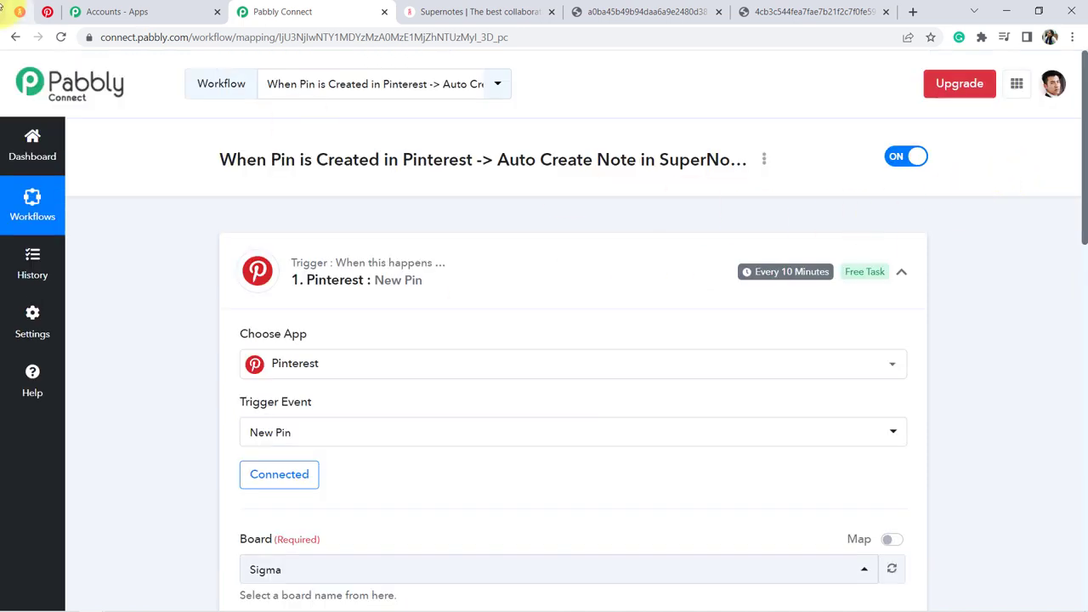
left_click(44, 12)
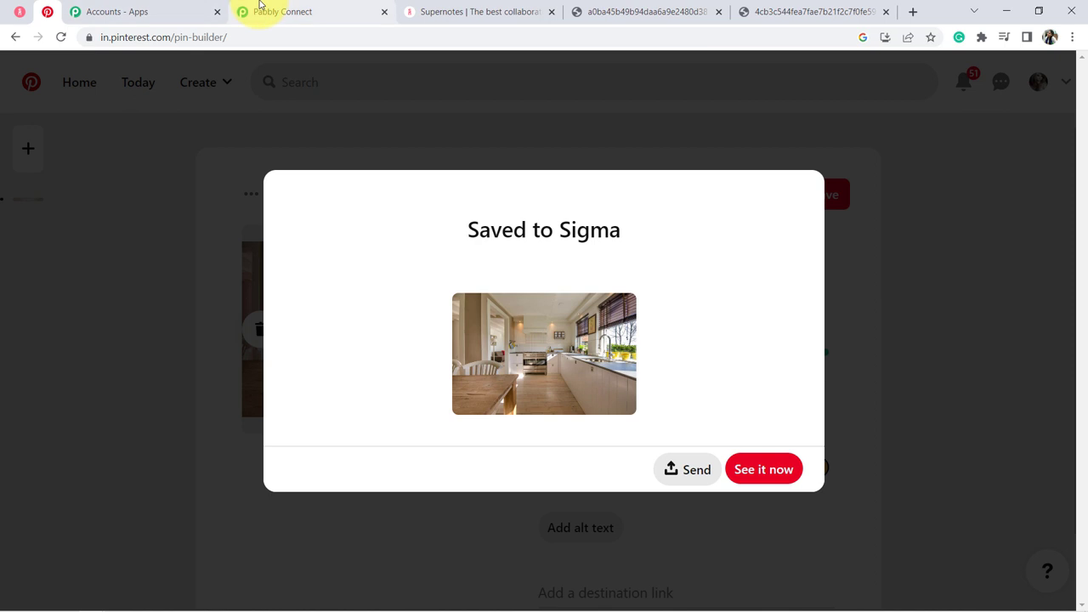
left_click(259, 9)
mouse_move(779, 265)
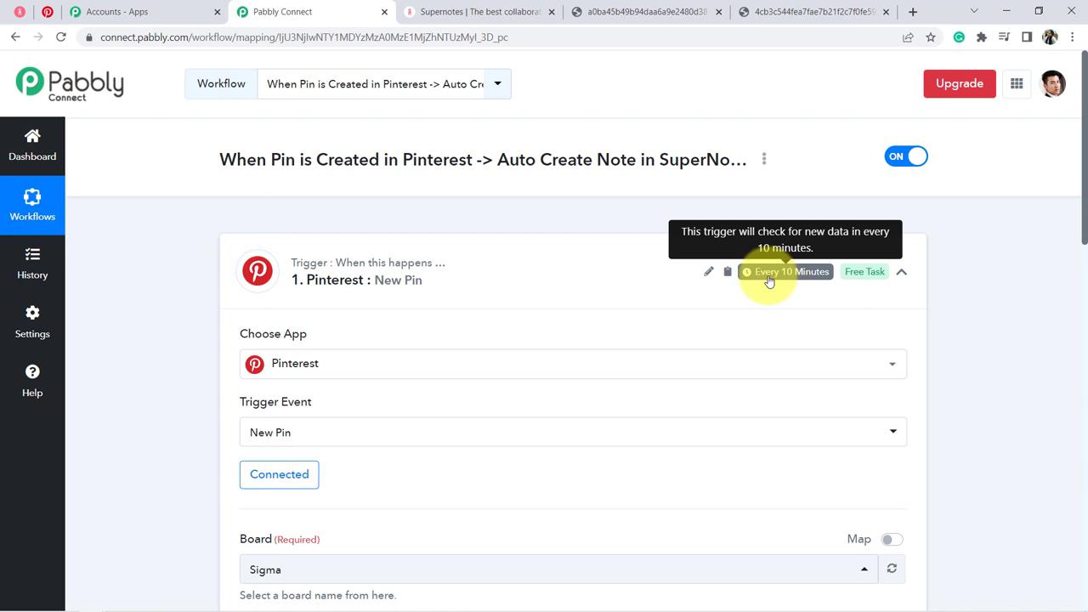
Set the workflow's action step to the Supernotes app with the Create Card action event.
left_click_drag(1085, 174, 1073, 518)
left_click(506, 257)
type("super")
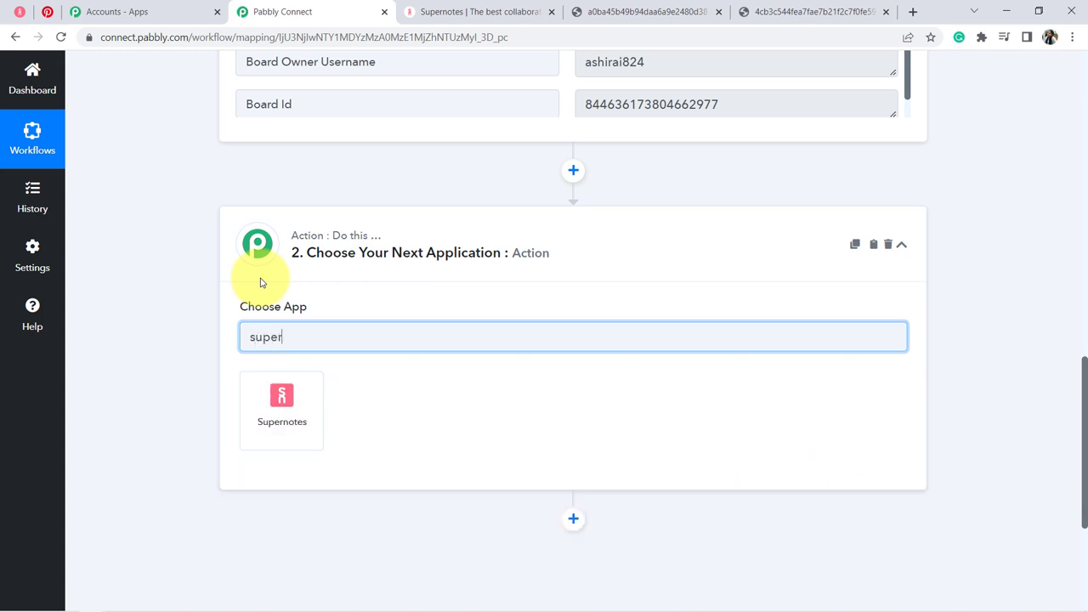
left_click(285, 401)
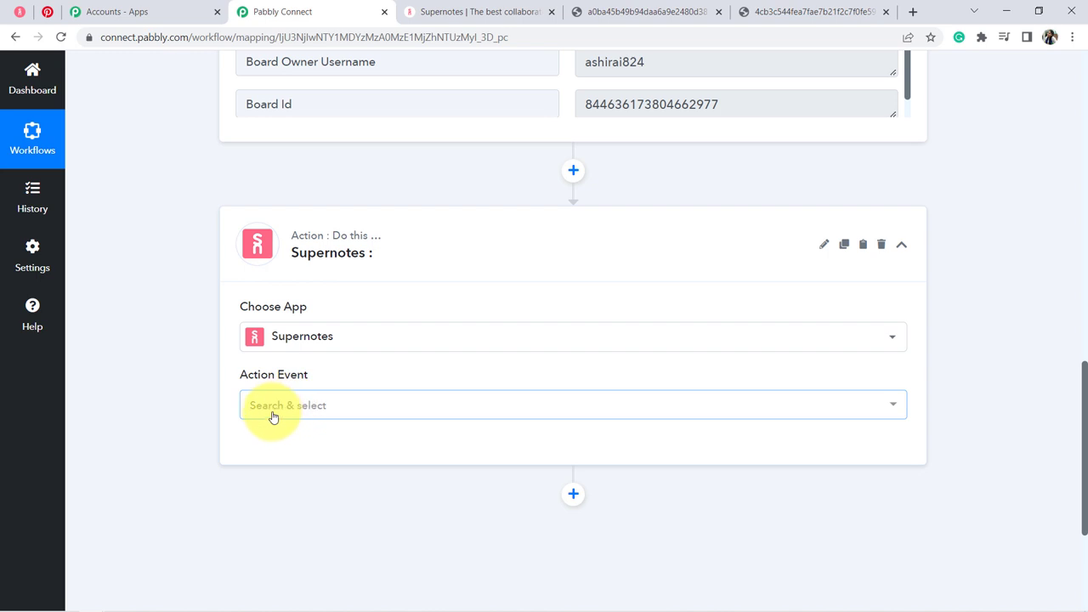
left_click(273, 417)
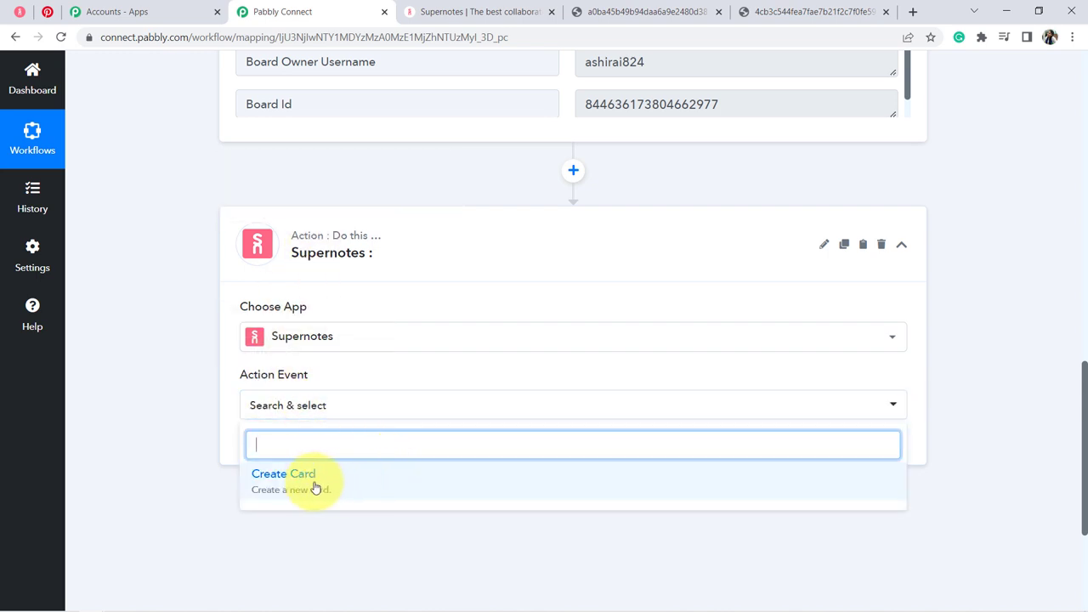
left_click(275, 481)
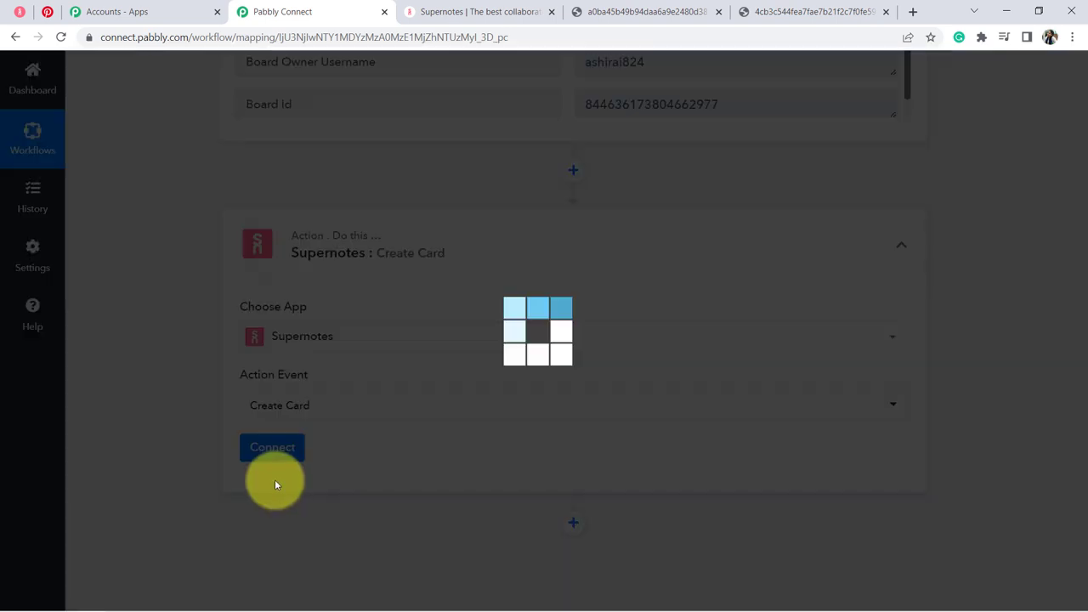
Start a new Supernotes connection for the action and read where its API key is found.
left_click(274, 447)
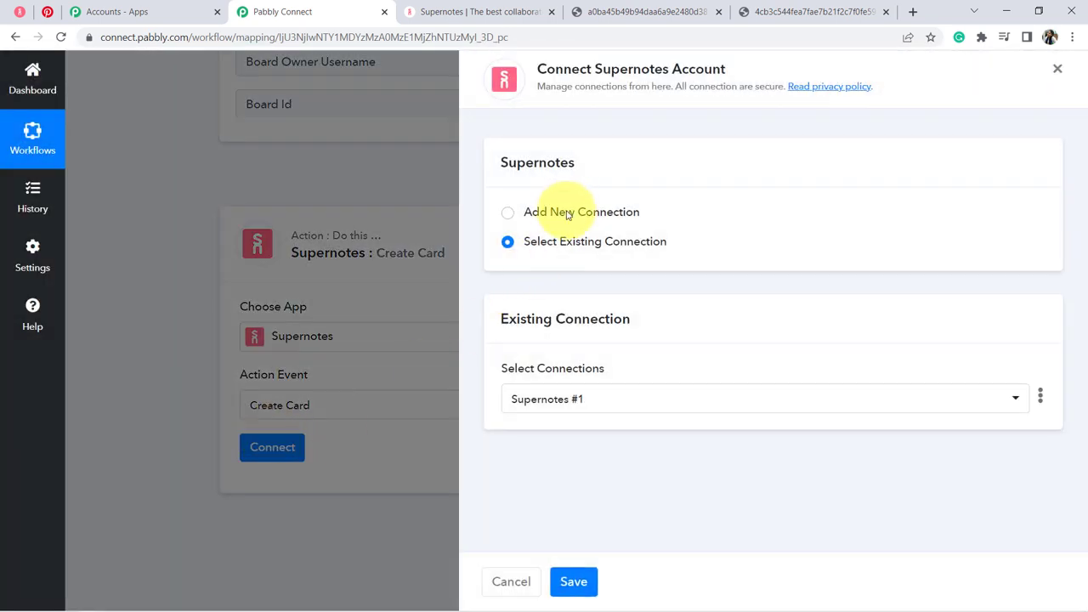
left_click(570, 209)
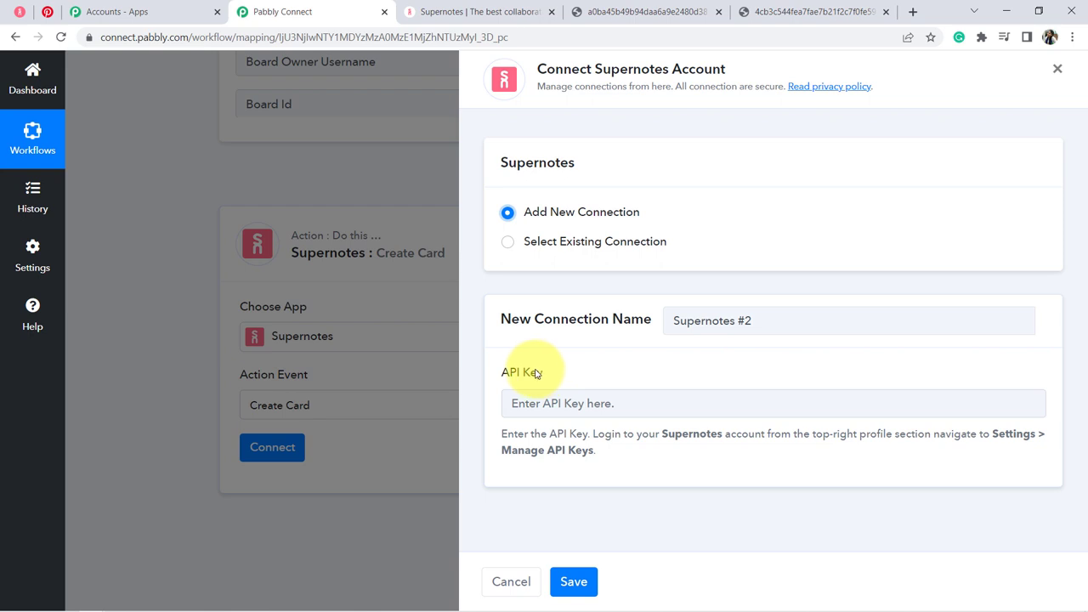
left_click_drag(512, 374, 562, 371)
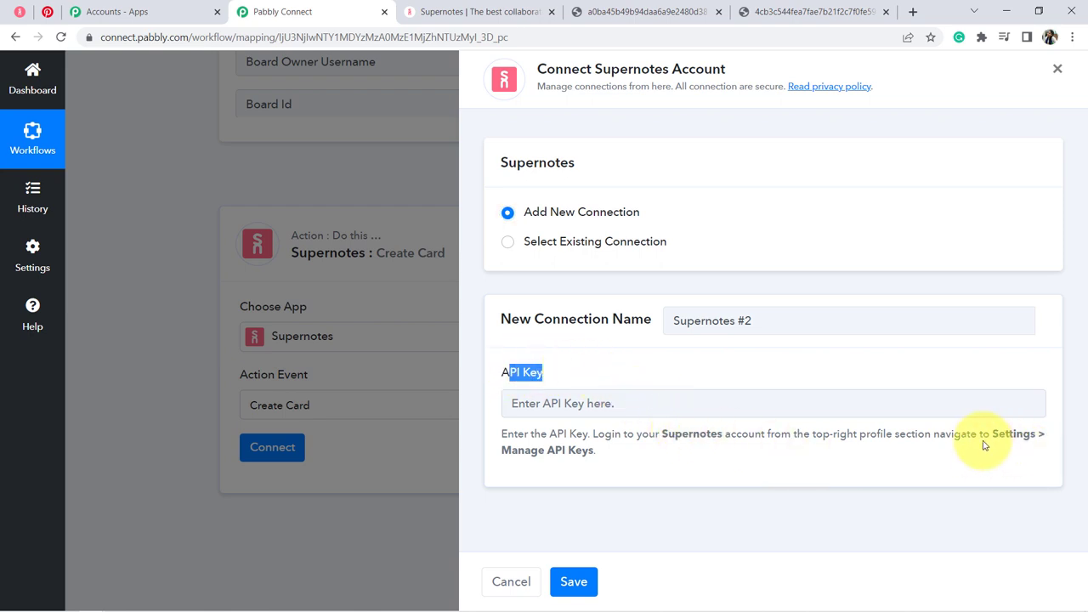
left_click_drag(979, 434, 556, 464)
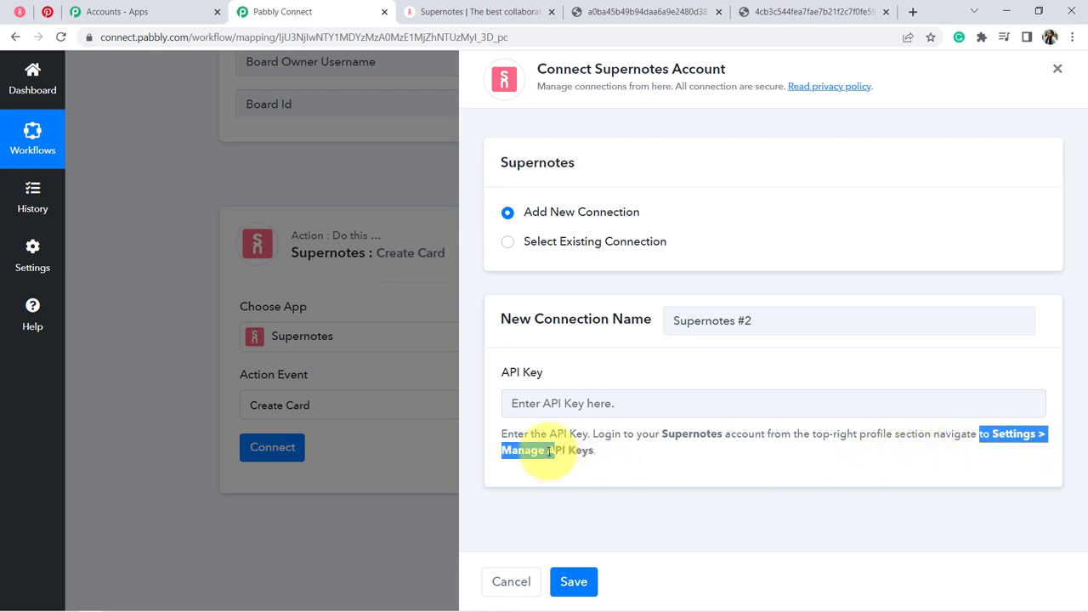
Copy the existing API key from Supernotes' Manage API Keys settings, declining the browser's offer to save the password.
left_click(18, 13)
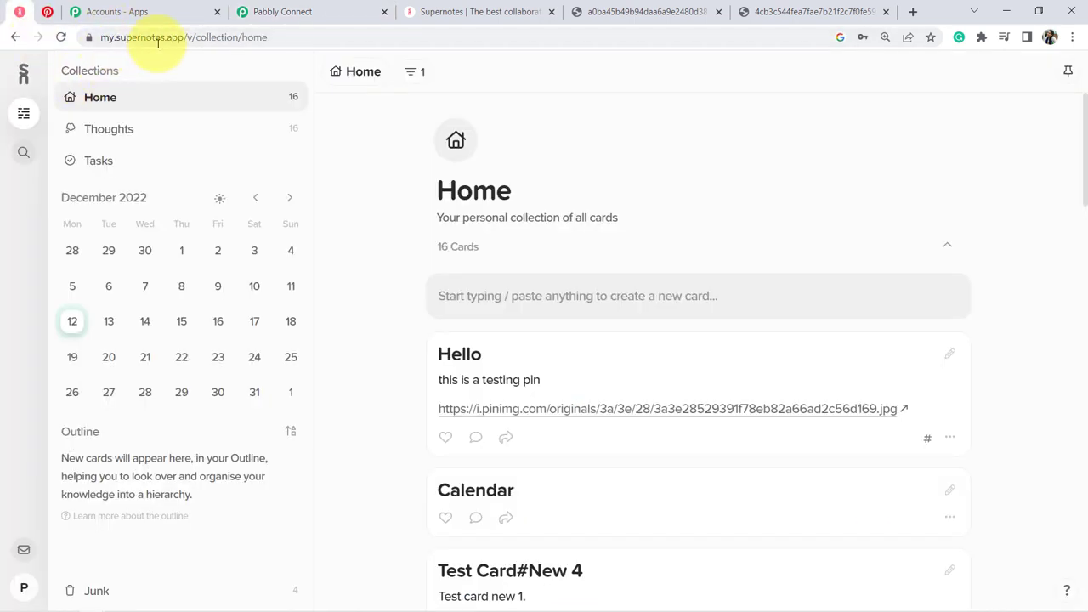
left_click(17, 588)
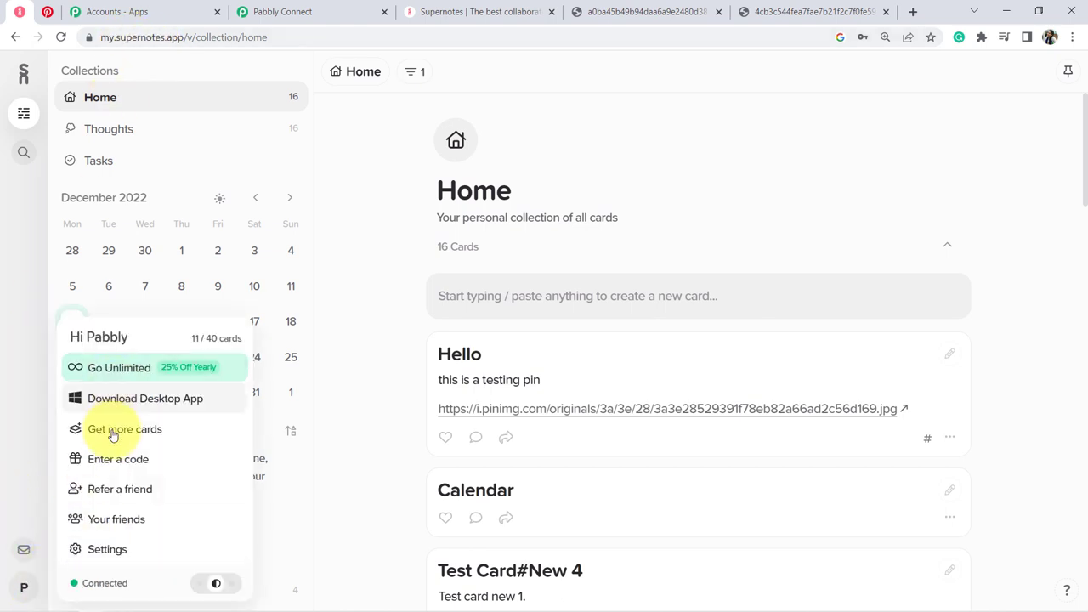
left_click(103, 550)
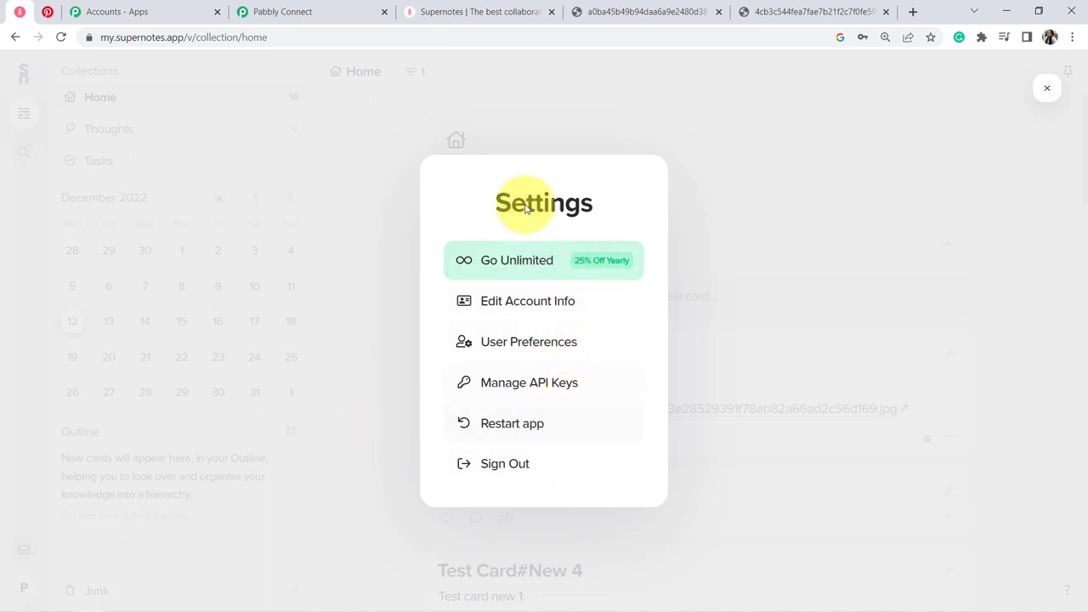
left_click(551, 384)
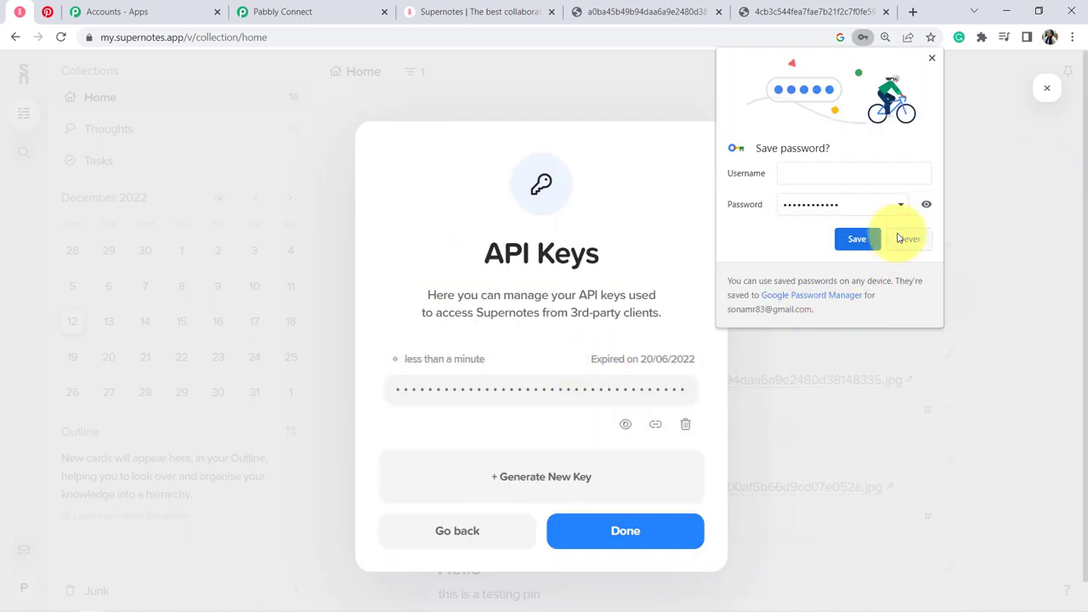
left_click(901, 238)
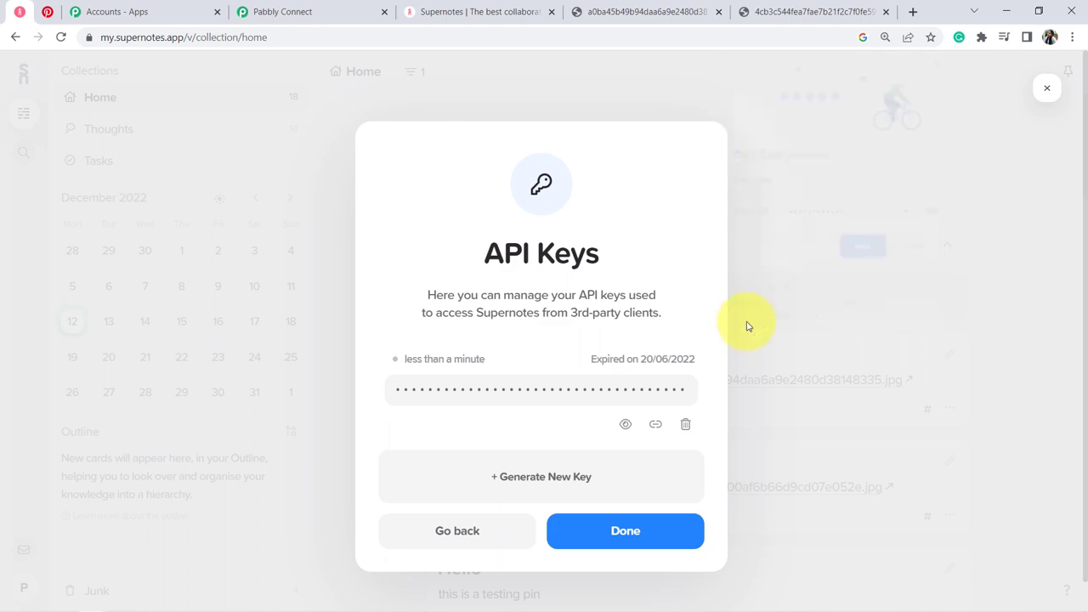
left_click(654, 425)
left_click(633, 534)
Paste the API key into the new Supernotes connection in Pabbly Connect and save the connection.
left_click(274, 11)
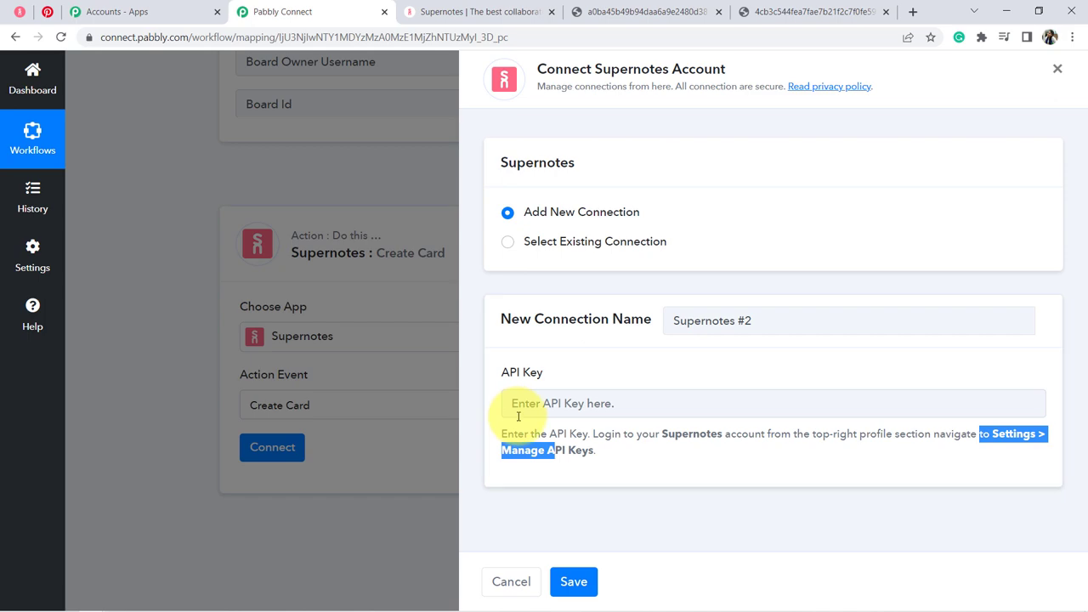
left_click(517, 414)
key("ctrl+v")
left_click(575, 583)
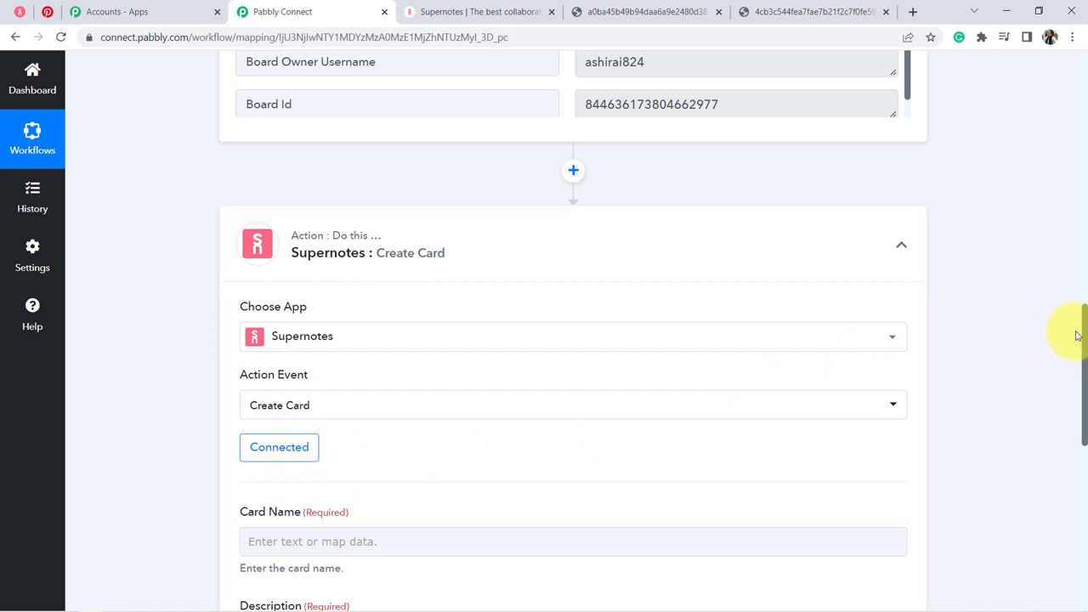
Map the Supernotes card's Card Name to the Title value from the Pinterest New Pin step.
left_click_drag(1083, 334, 1084, 417)
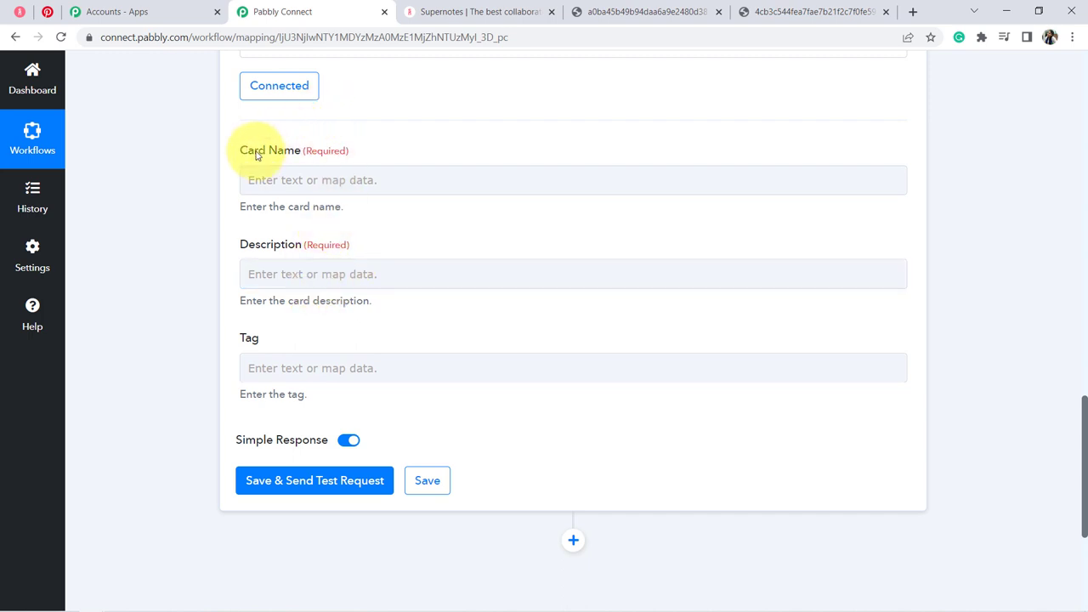
left_click_drag(1085, 409, 1072, 224)
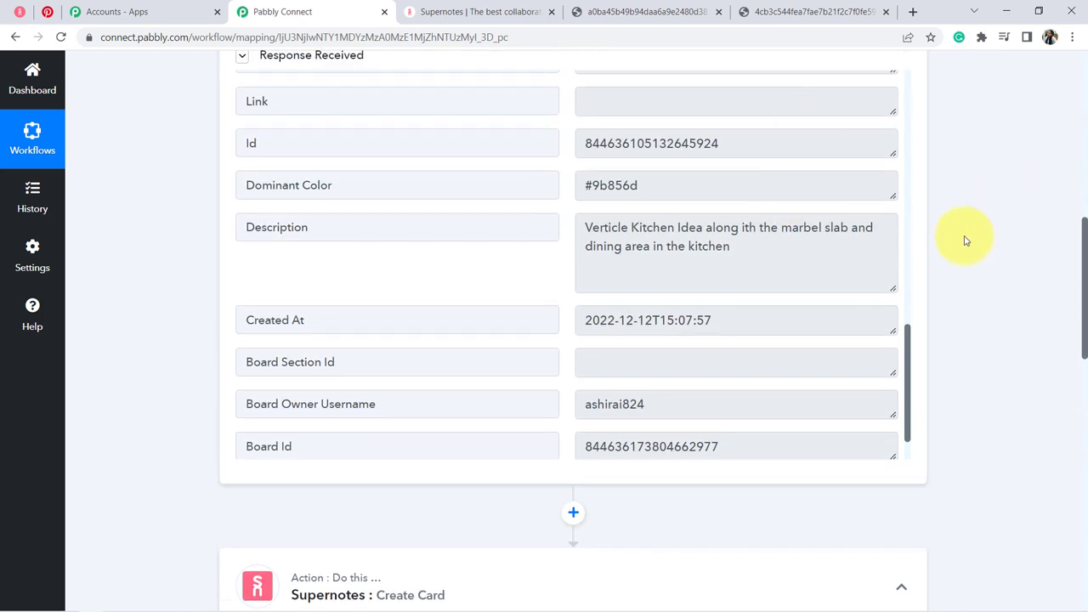
left_click_drag(1083, 240, 1071, 399)
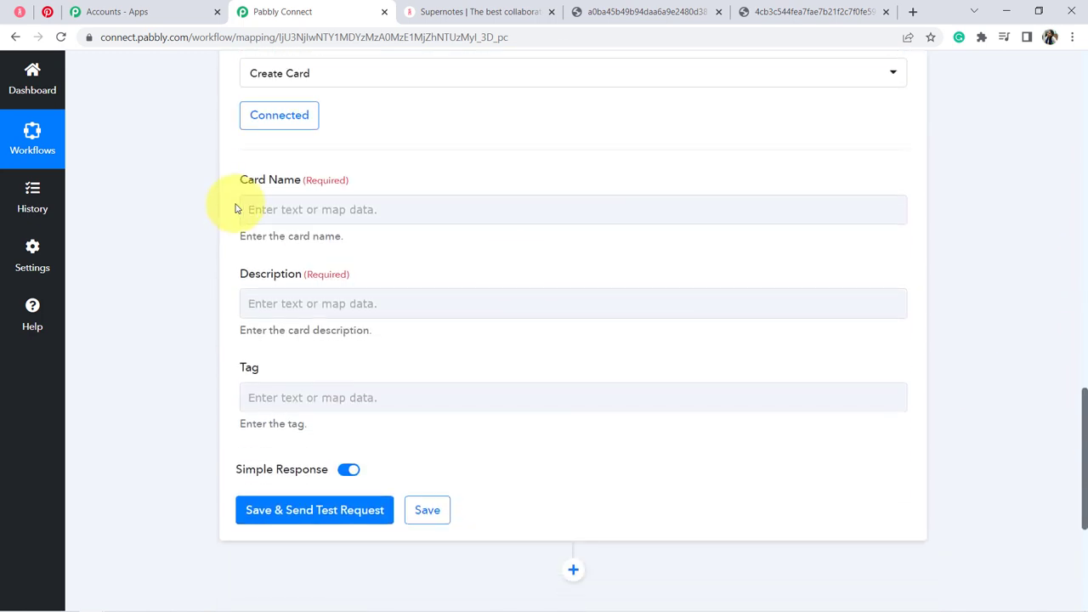
left_click(314, 209)
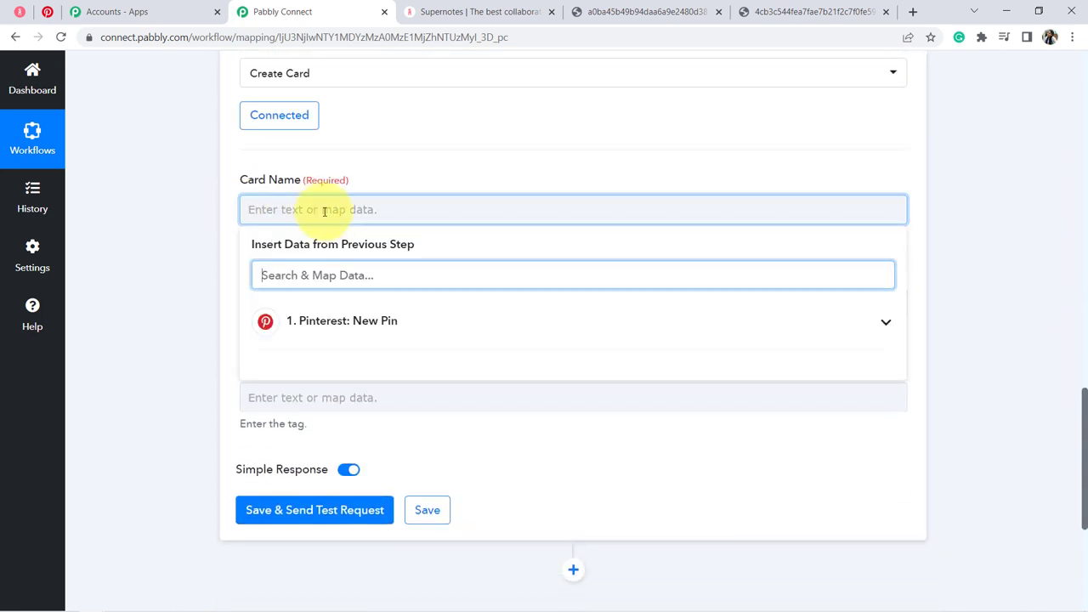
left_click(339, 324)
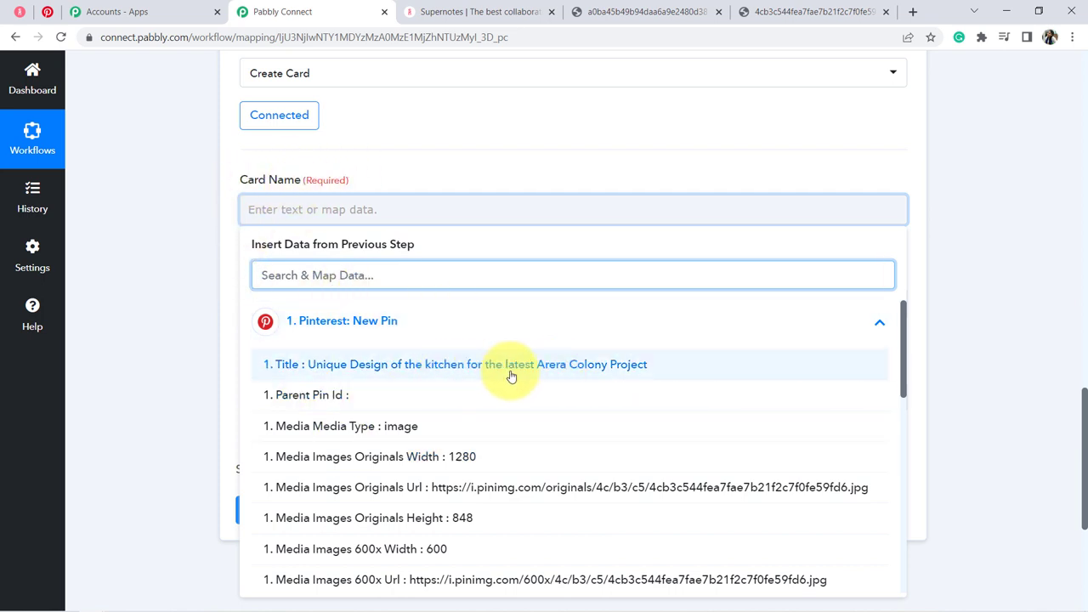
left_click(476, 365)
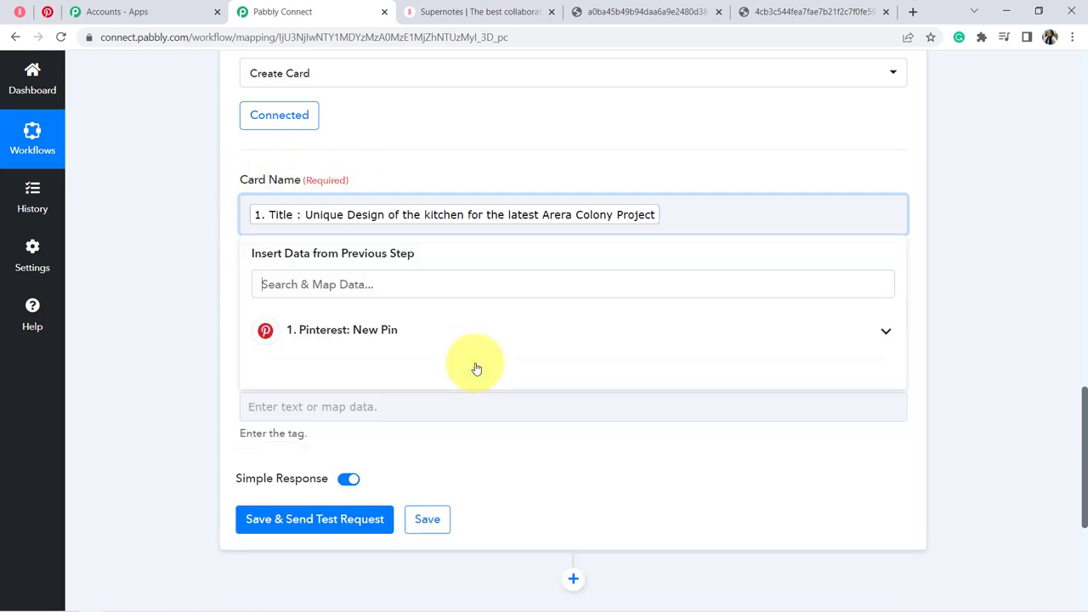
left_click(190, 335)
Map the card's Description field to the Description value from the Pinterest New Pin step.
left_click(299, 326)
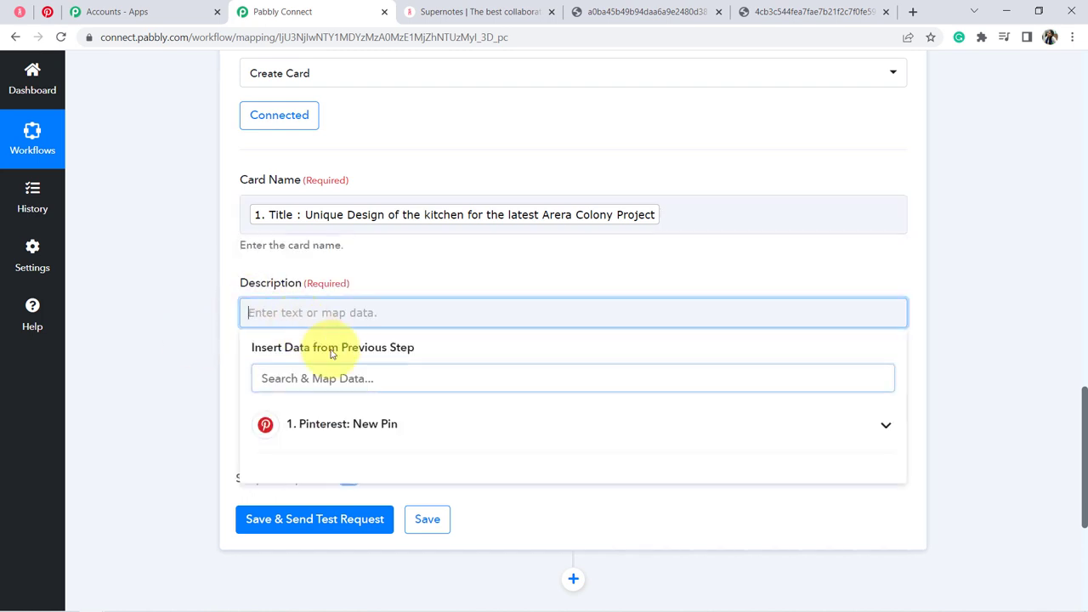
left_click(328, 427)
left_click_drag(1085, 421, 1086, 444)
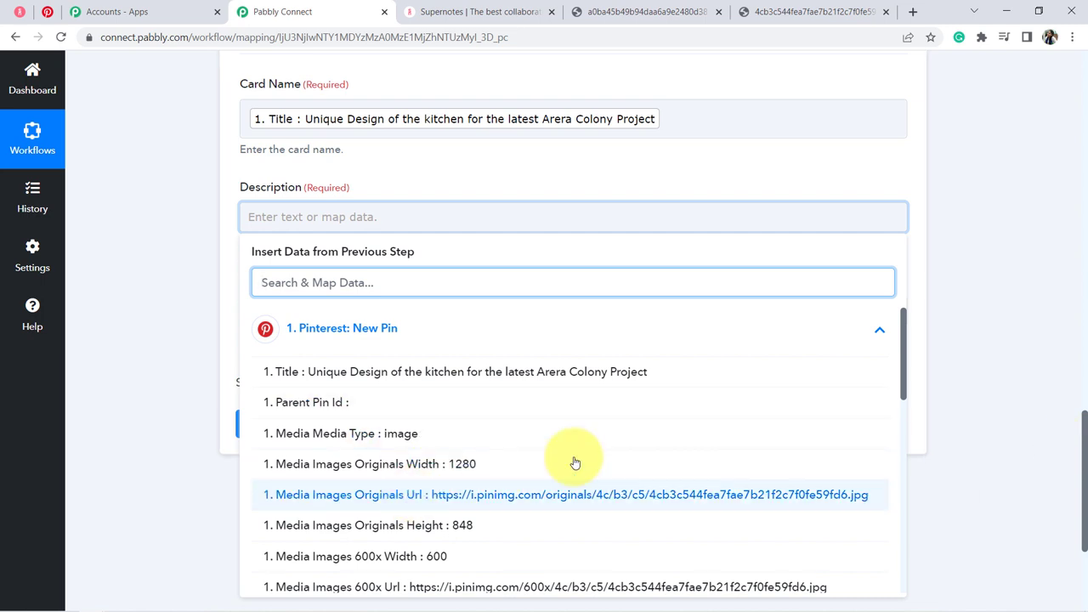
left_click_drag(905, 335, 914, 394)
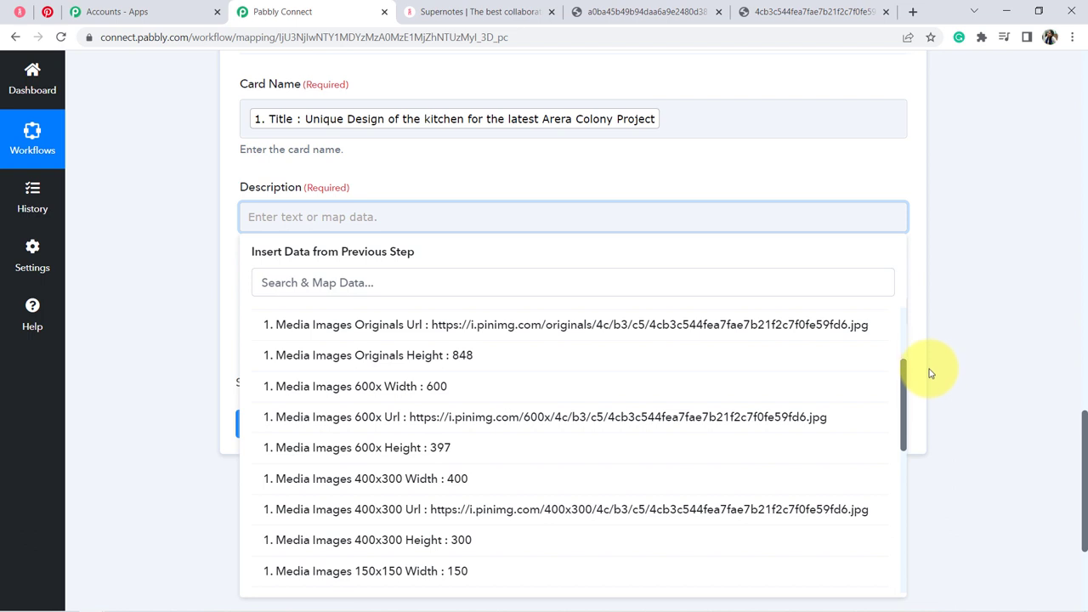
left_click_drag(904, 359, 906, 531)
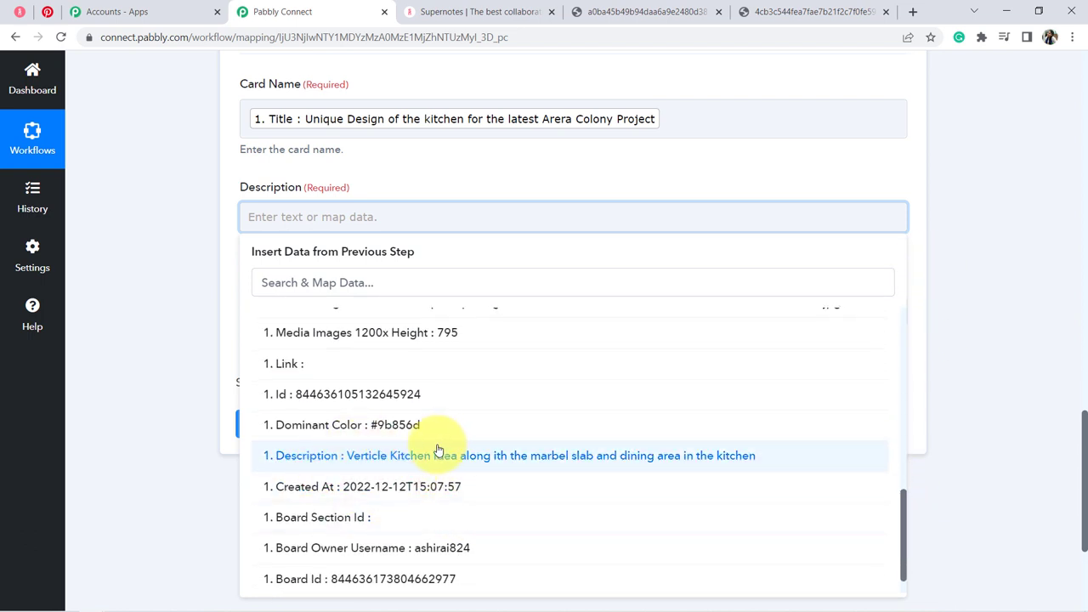
left_click(712, 464)
left_click(194, 324)
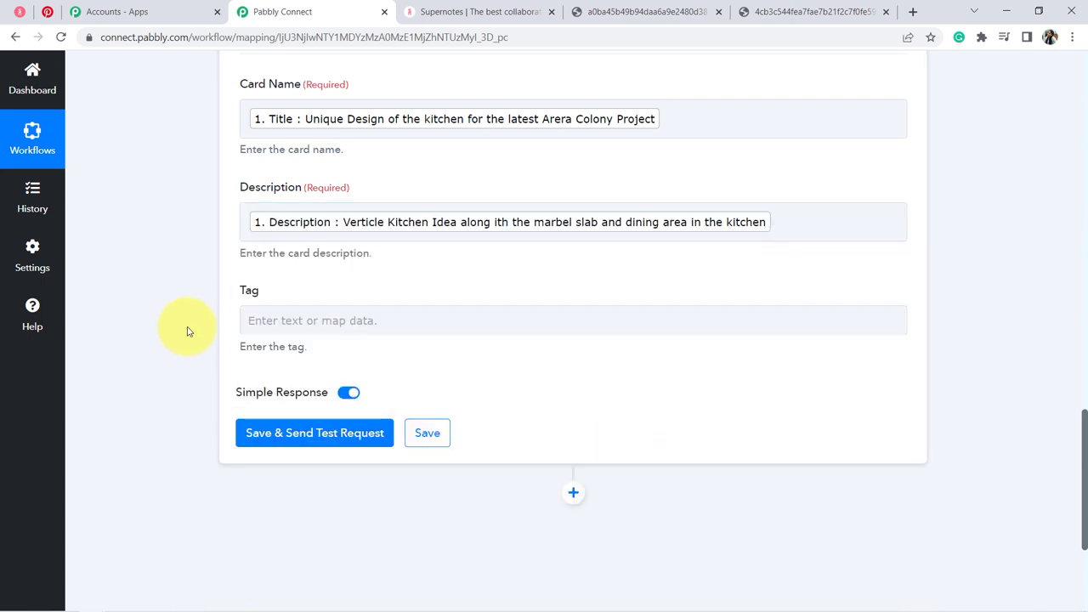
left_click(266, 311)
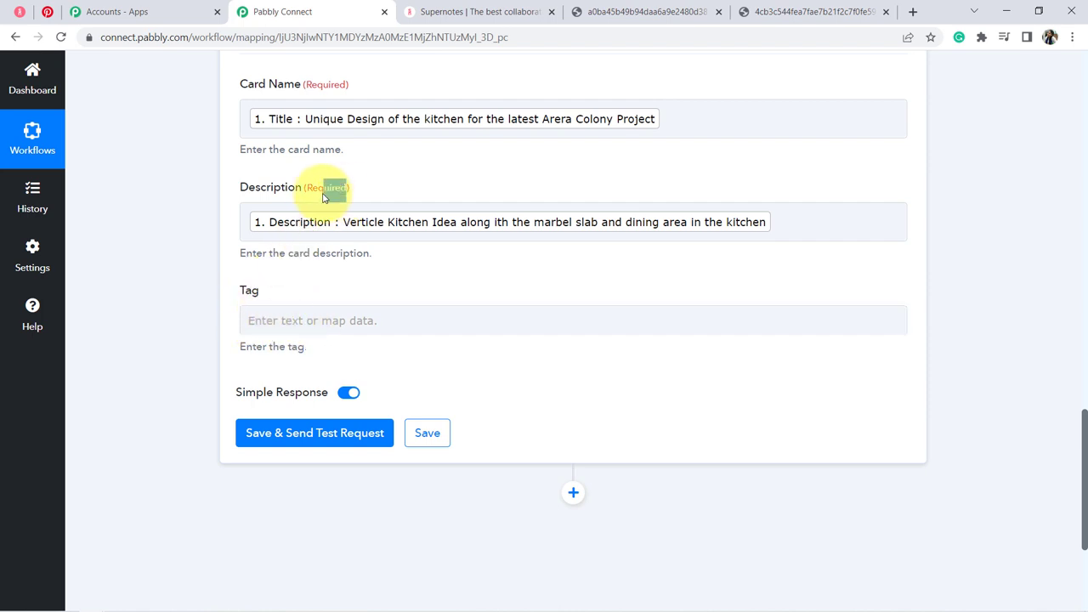
double_click(334, 83)
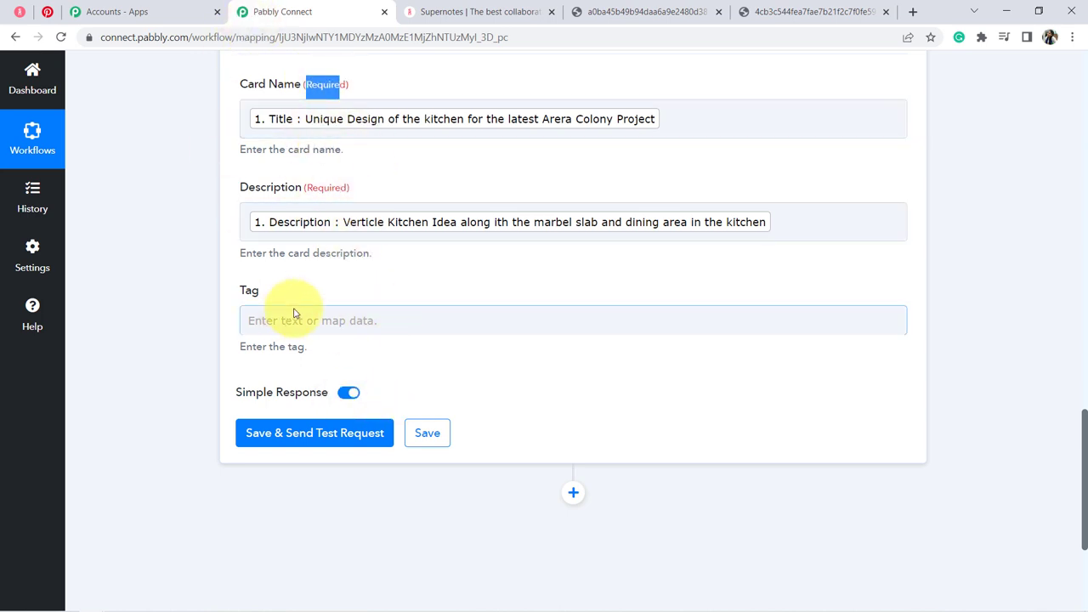
Check the existing cards in the Supernotes Home collection, then return to the Pabbly Connect workflow.
left_click(300, 420)
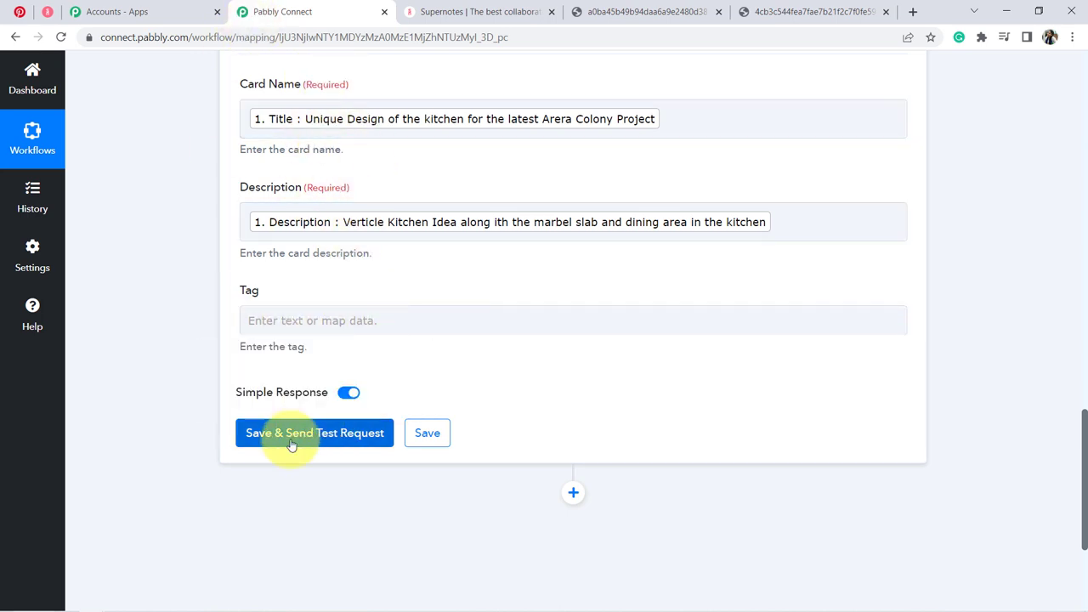
left_click(47, 13)
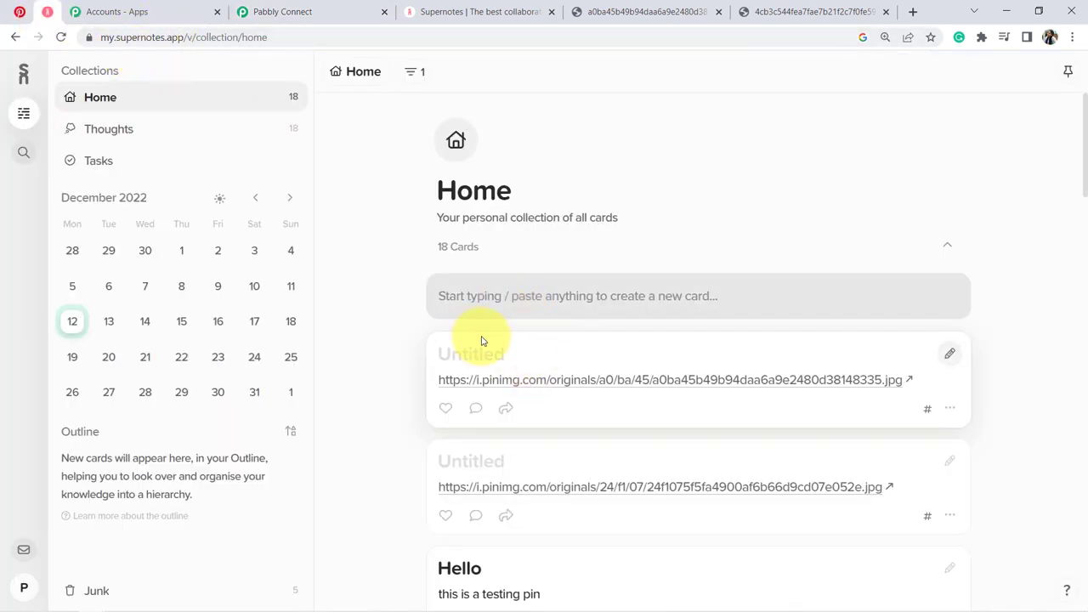
left_click(284, 11)
Add a new line to the card's Description and map Media Images Originals Url from the Pinterest New Pin step.
left_click(777, 220)
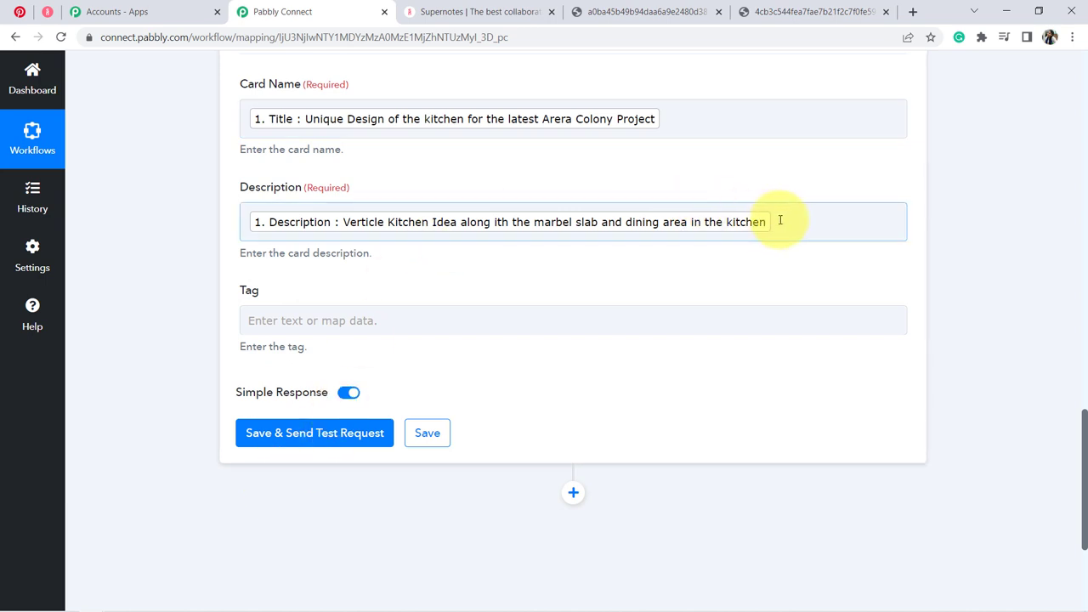
left_click(781, 220)
key("Return")
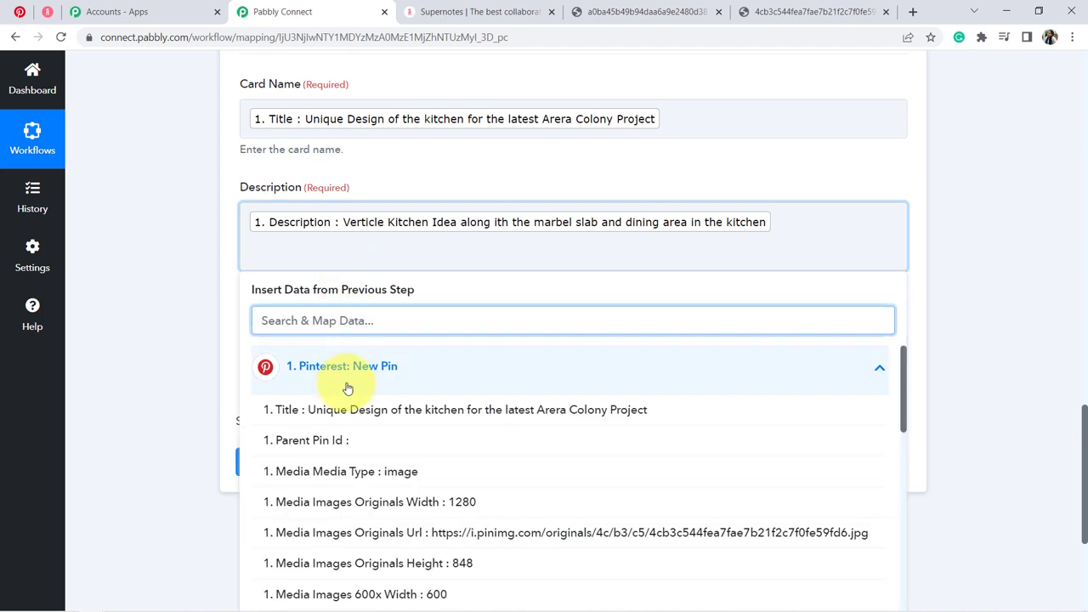
left_click_drag(903, 369, 910, 425)
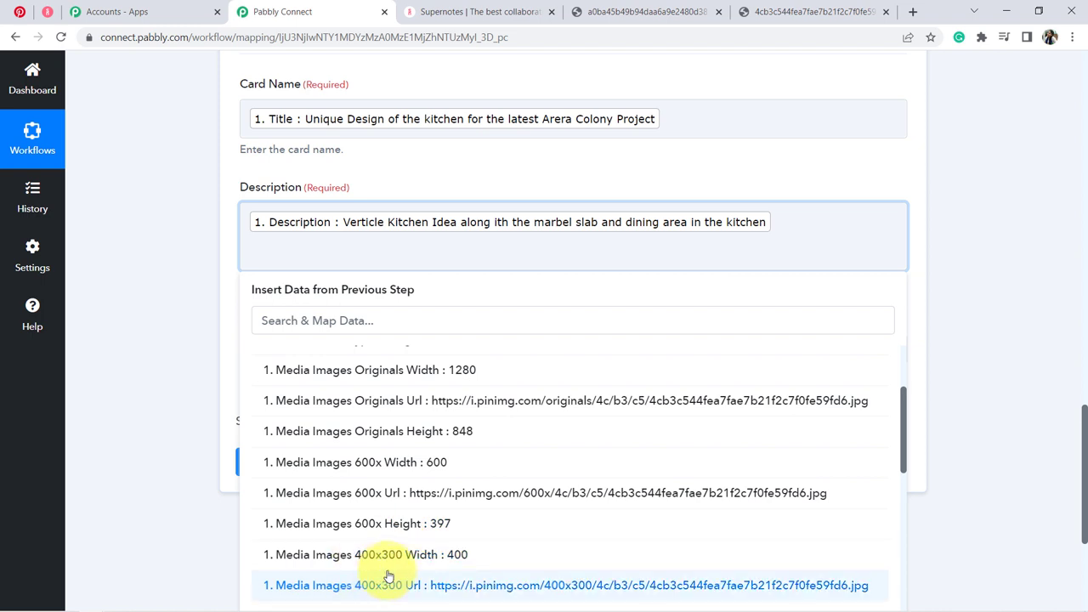
left_click(357, 400)
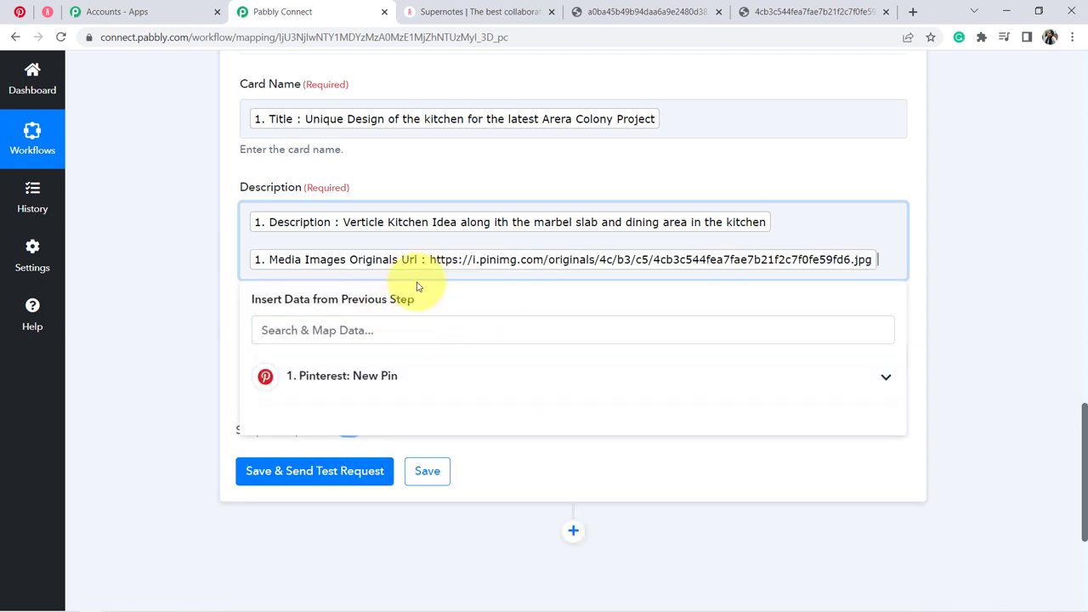
Save the Supernotes Create Card action, send a test request and review the response received.
left_click(193, 375)
left_click(261, 472)
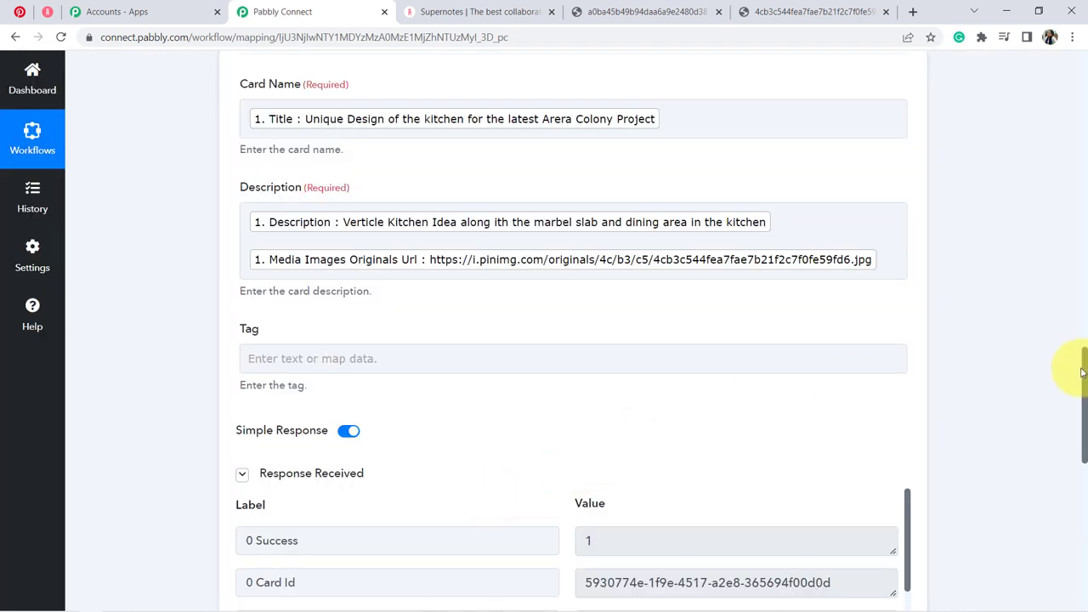
left_click_drag(1083, 374, 1083, 404)
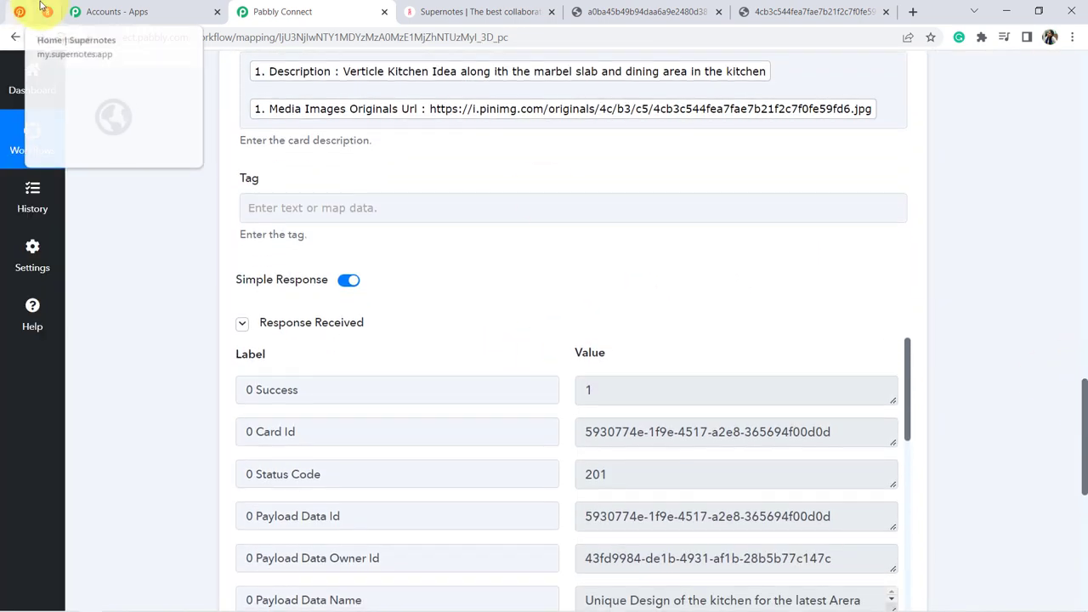
Inspect the new kitchen card in Supernotes, open its image link and compare it with the saved pin in Pinterest.
left_click(46, 12)
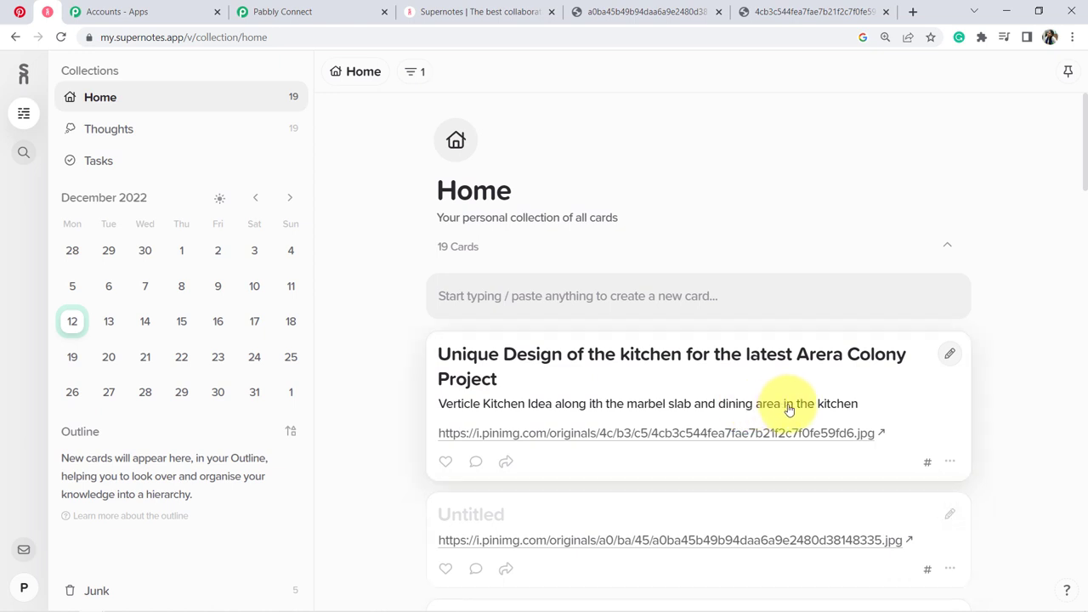
left_click(513, 438)
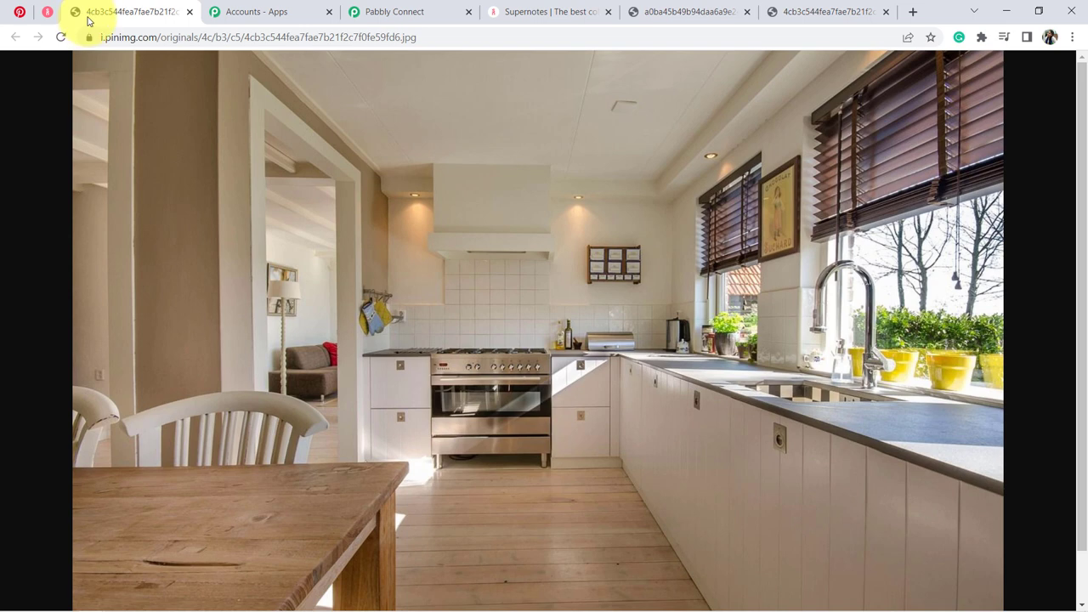
left_click(17, 13)
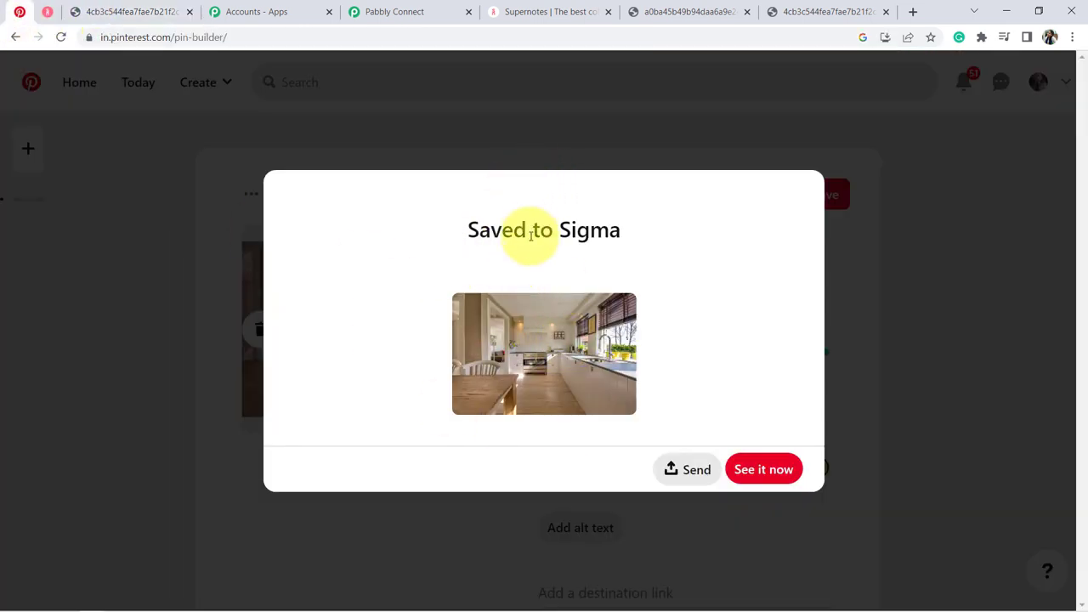
left_click_drag(490, 230, 636, 243)
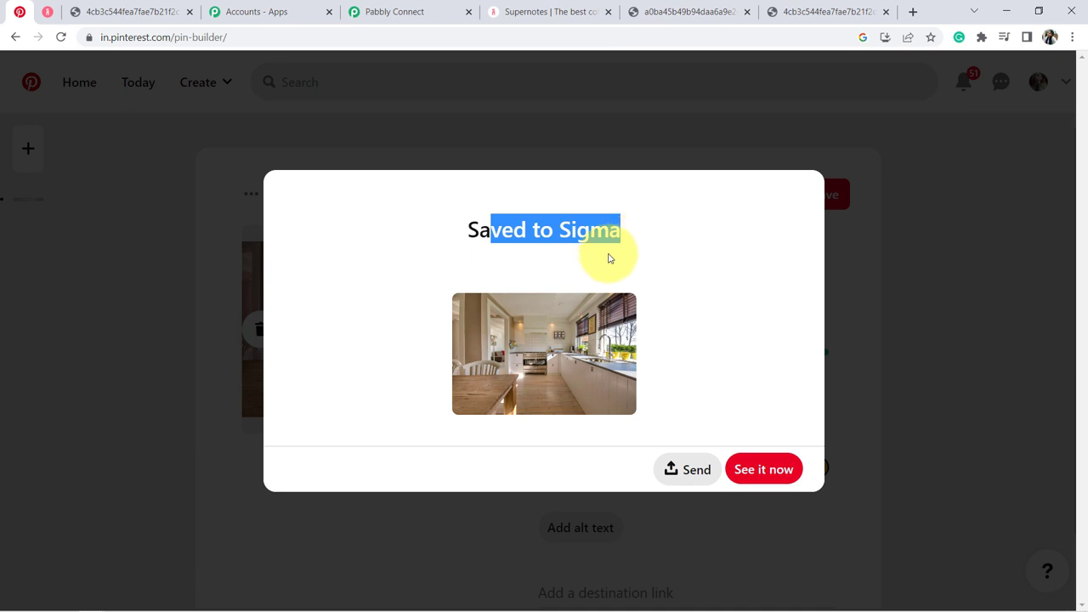
left_click(61, 12)
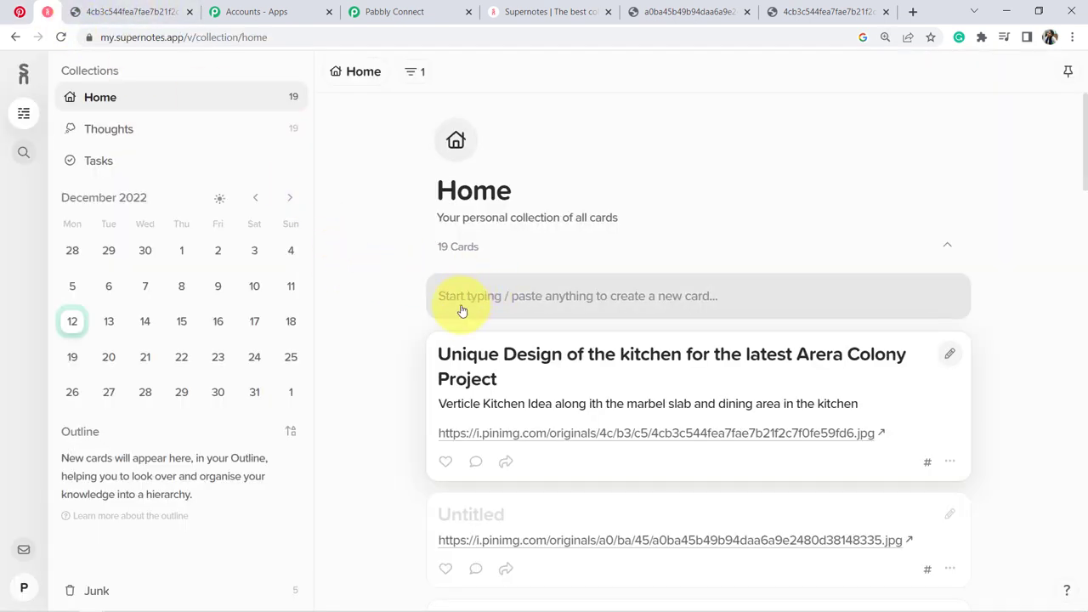
Switch back to the Pabbly Connect workflow and collapse the Pinterest trigger and the Supernotes action.
left_click(415, 10)
left_click_drag(1085, 422, 1078, 85)
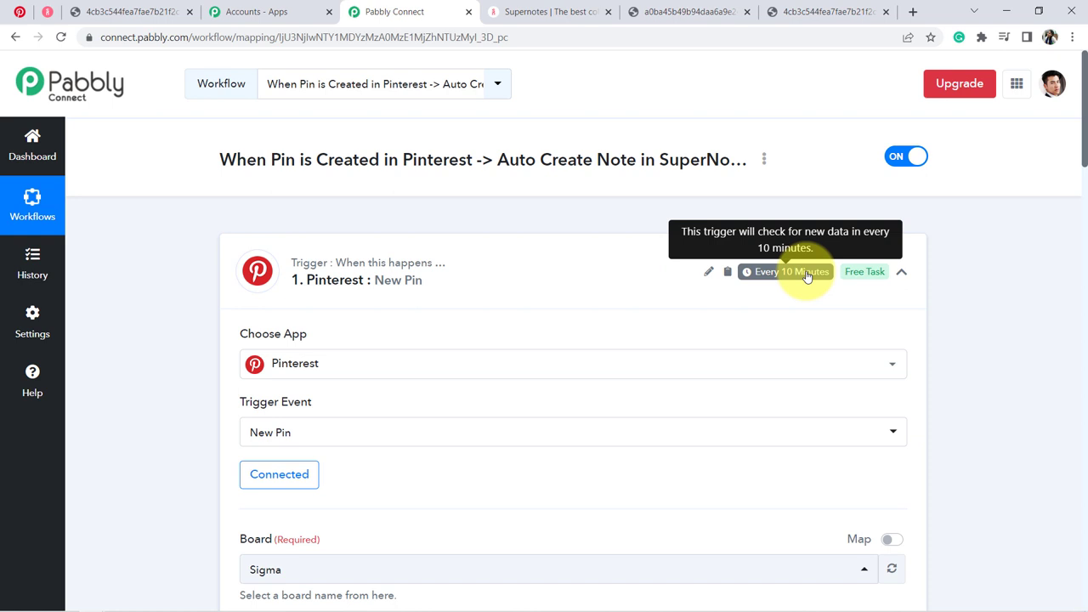
left_click(389, 287)
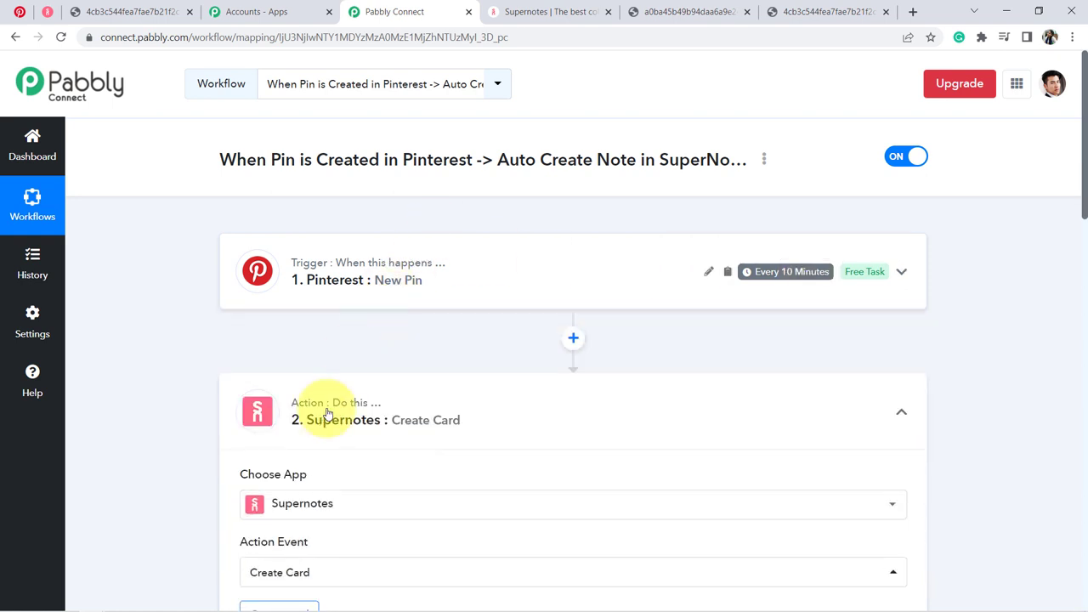
left_click(311, 417)
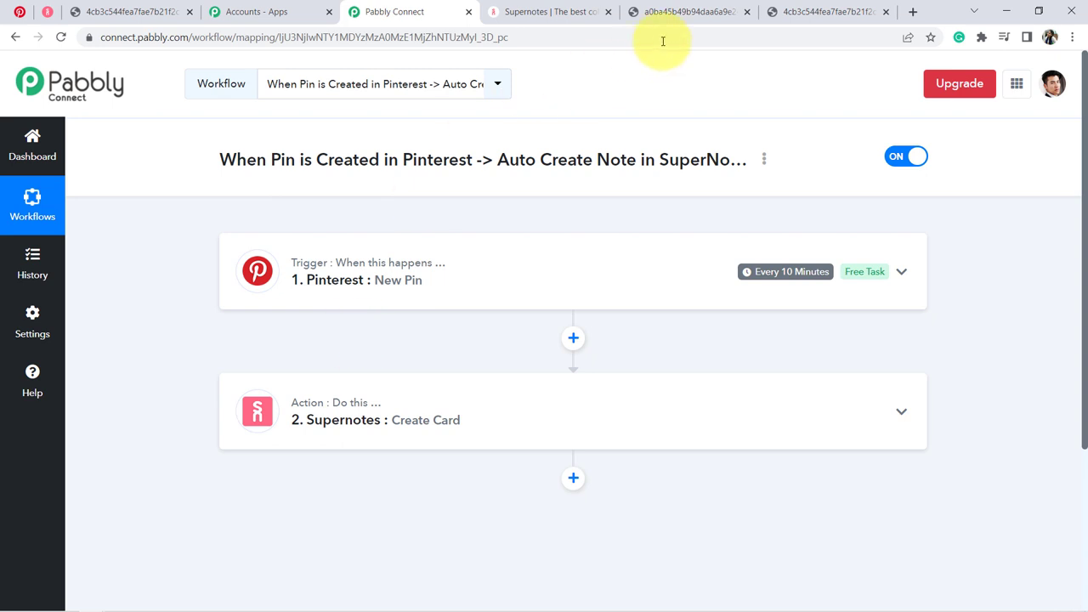
Generate the share link for the Pinterest to Supernotes workflow and select the link text.
left_click(764, 159)
left_click(652, 237)
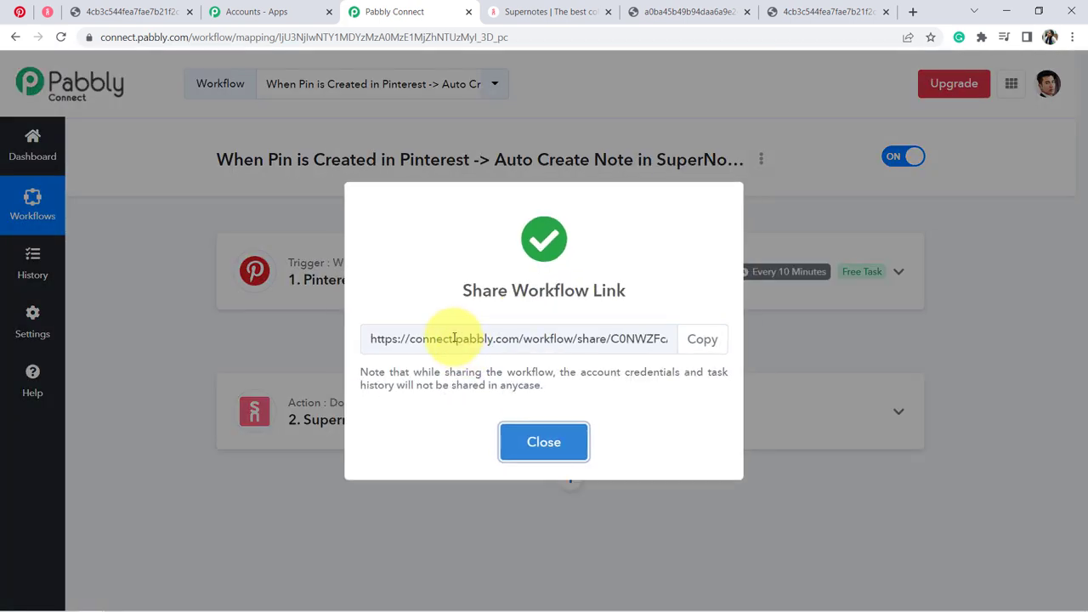
triple_click(454, 338)
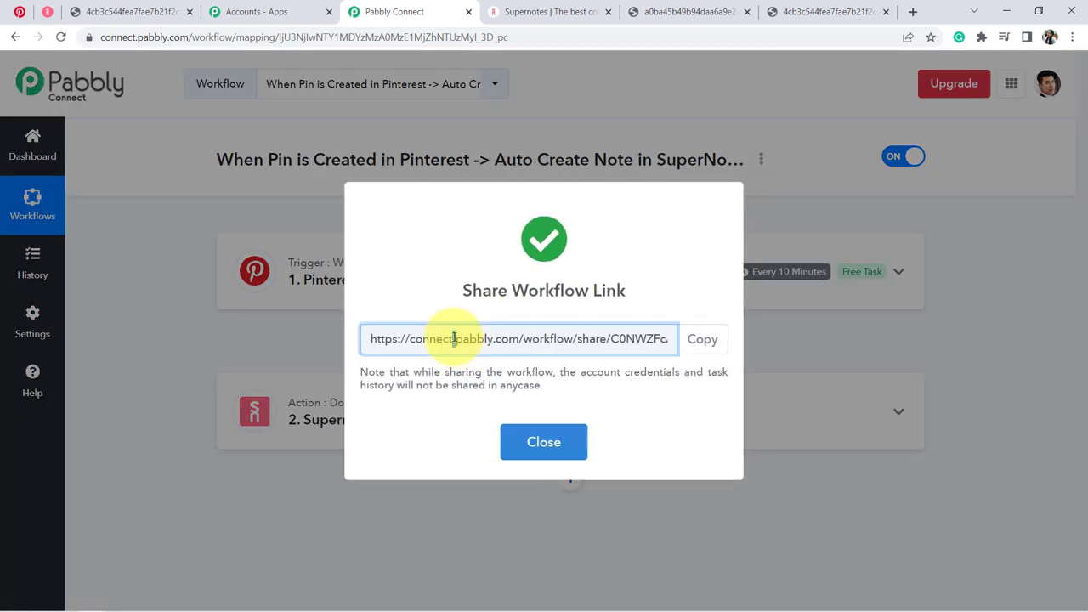